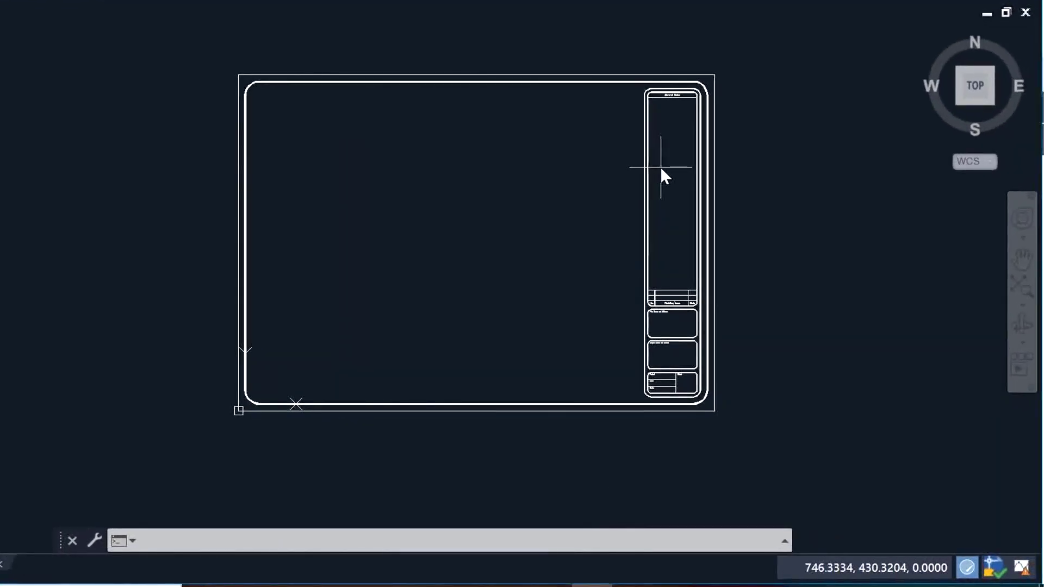
Step: Fit the title block in view, then launch the Template Editor from Tekla Structures and start a new template
middle_click(617, 195)
middle_click(617, 195)
scroll(532, 197, "down", 2)
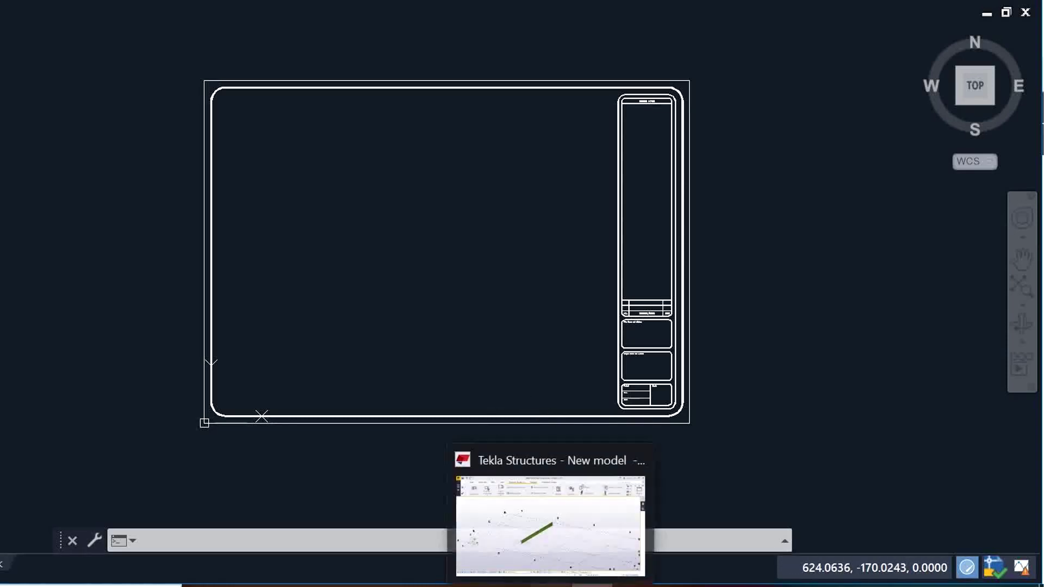
left_click(552, 585)
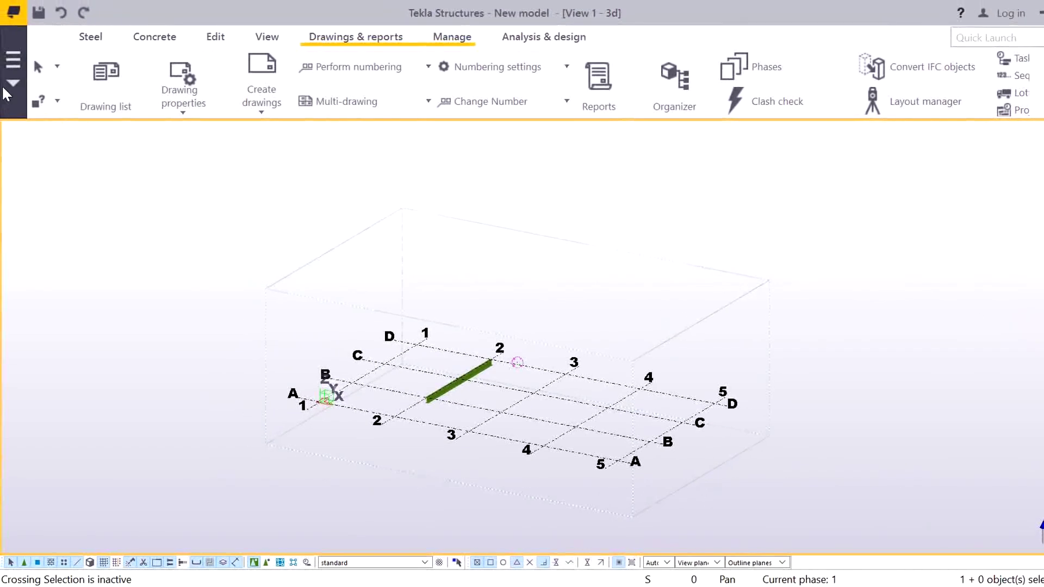
left_click(13, 12)
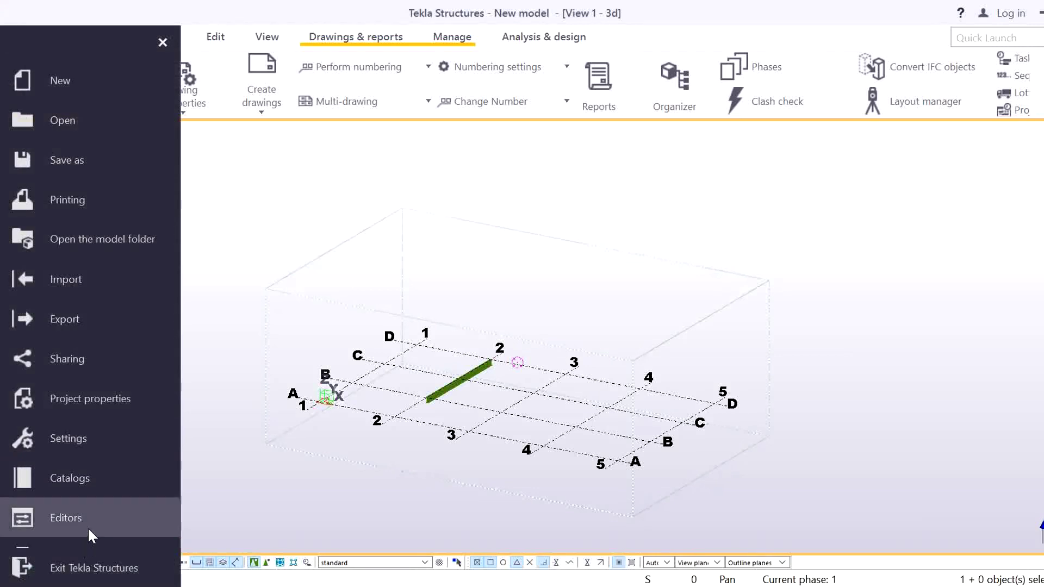
left_click(87, 525)
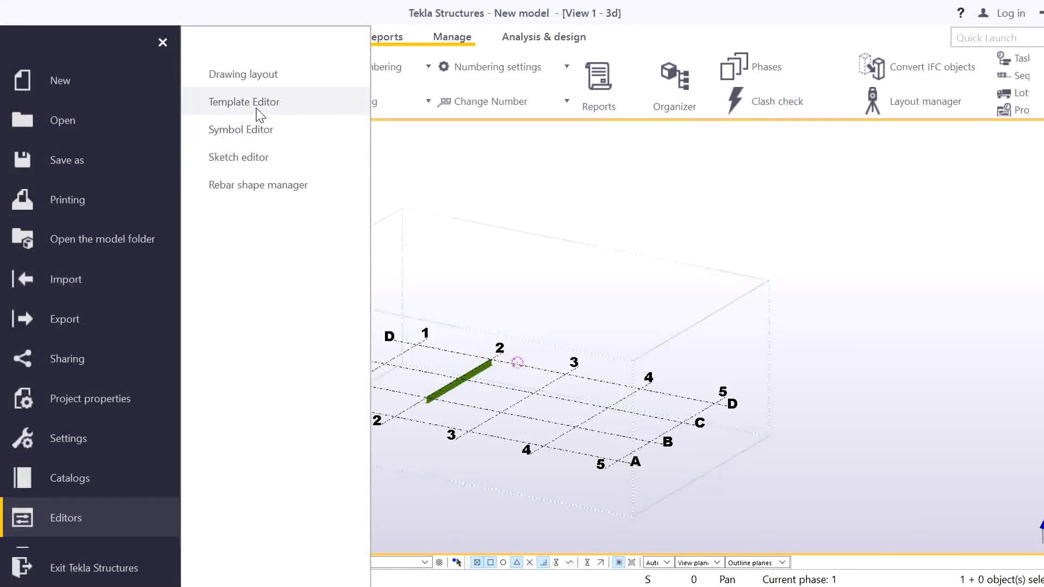
left_click(256, 102)
left_click(12, 29)
left_click(38, 49)
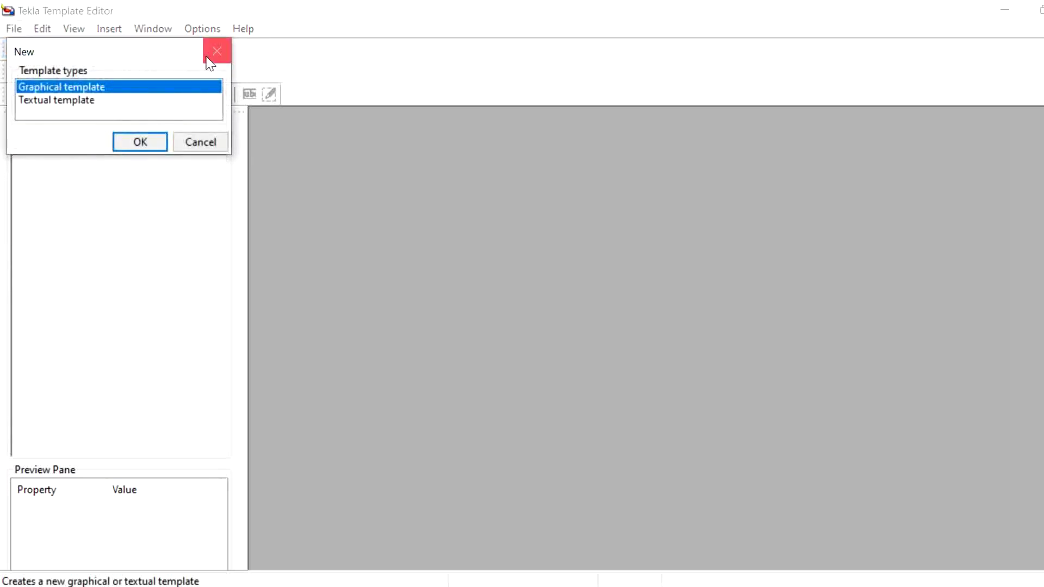
Step: Create graphical template tpled_template1 with zero page margins, then minimize the editor
left_click(140, 142)
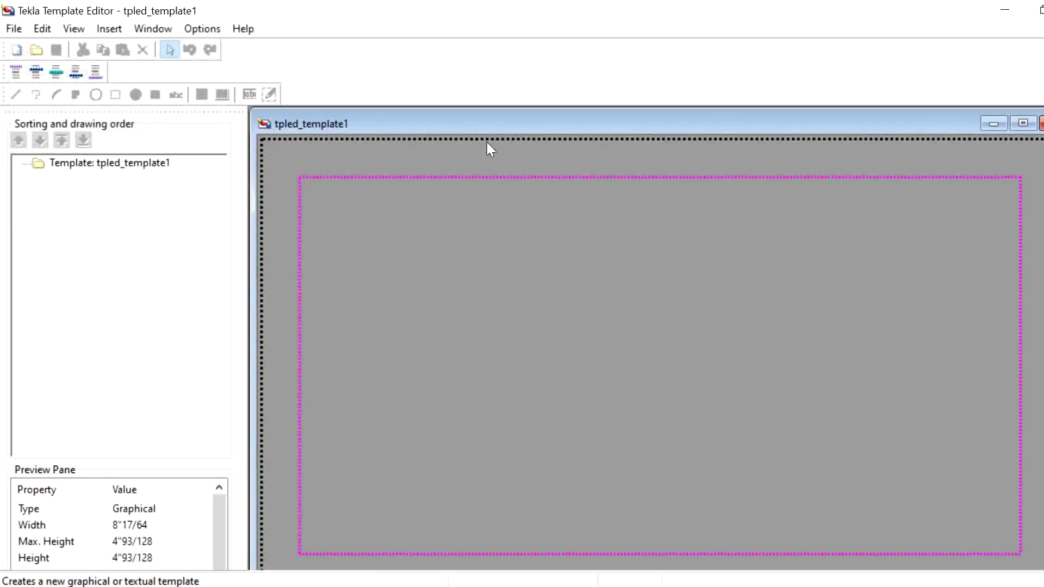
double_click(504, 129)
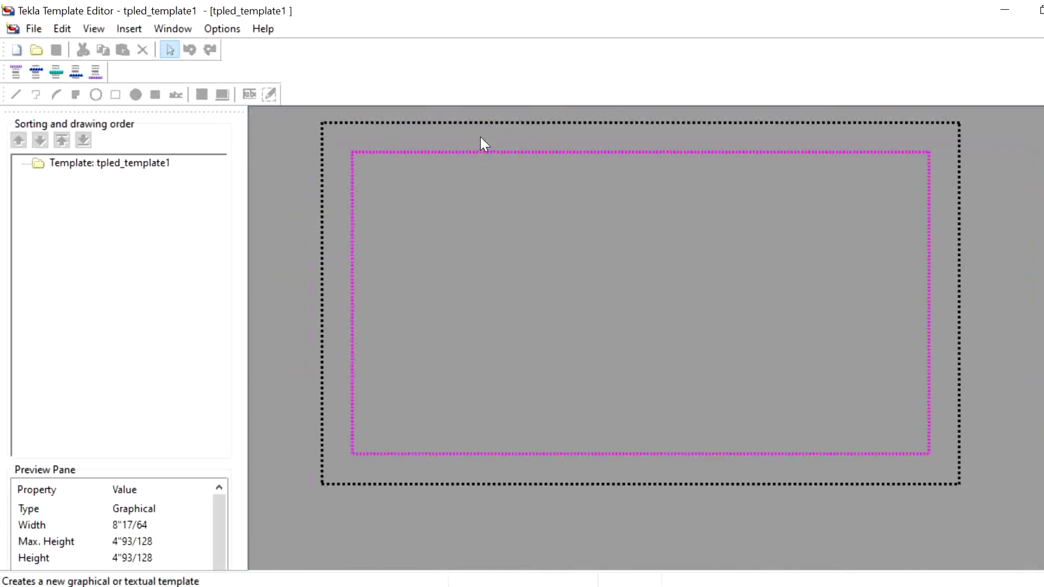
double_click(490, 121)
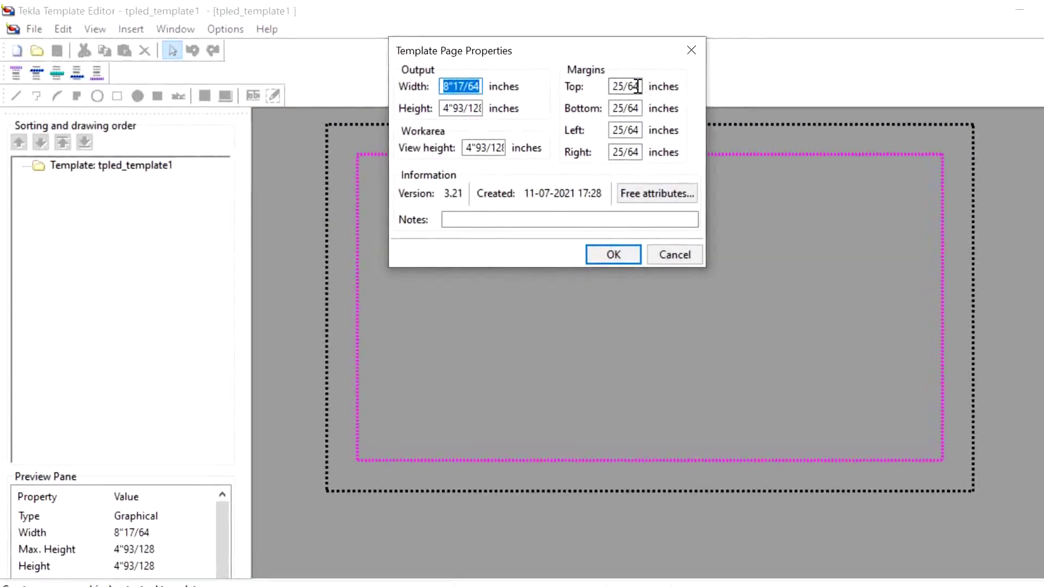
left_click_drag(637, 85, 588, 88)
key("BackSpace")
left_click_drag(674, 115, 634, 160)
key("BackSpace")
key("BackSpace")
key("BackSpace")
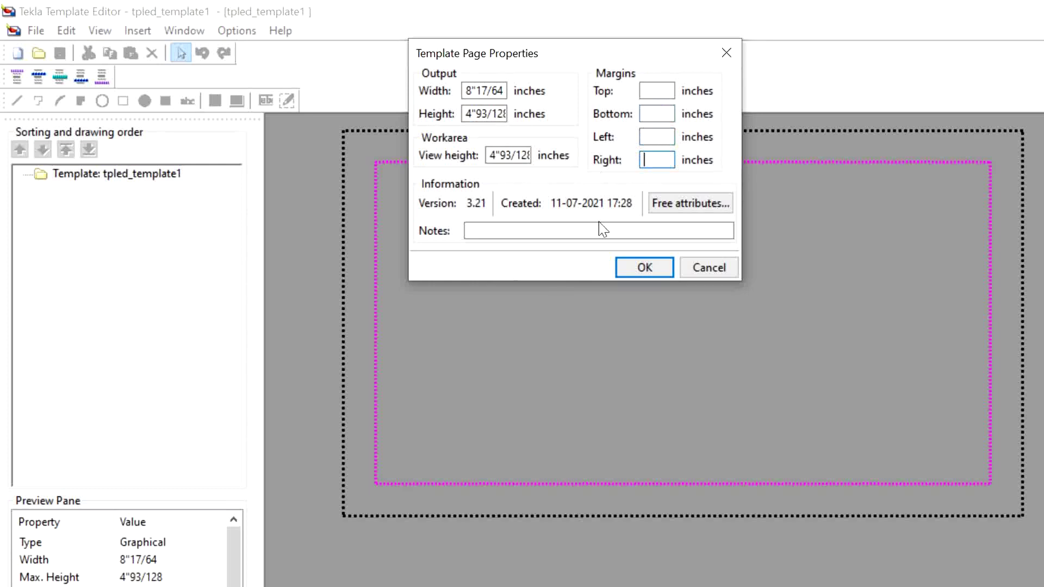
left_click(645, 269)
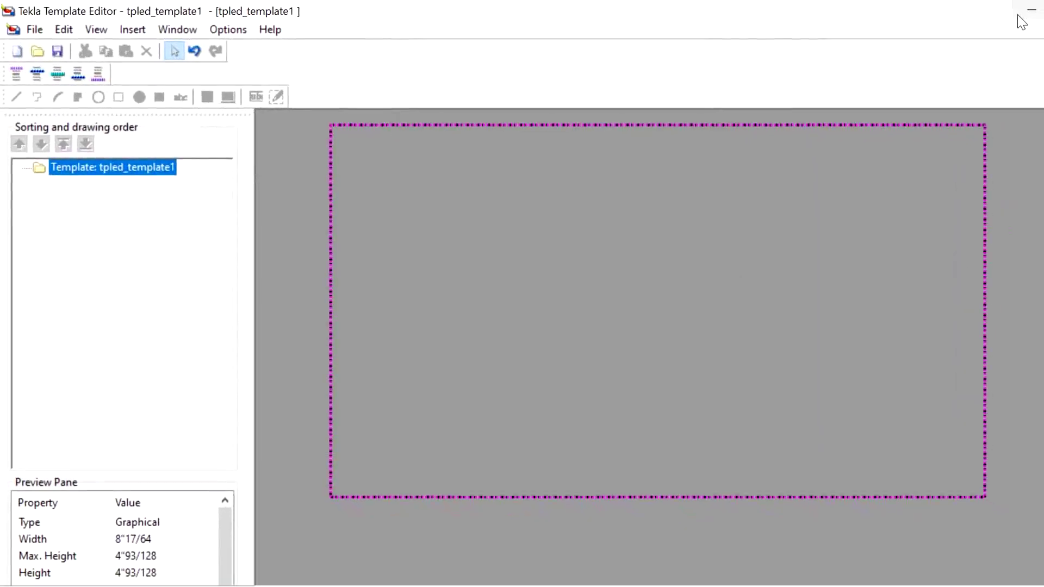
left_click(1032, 11)
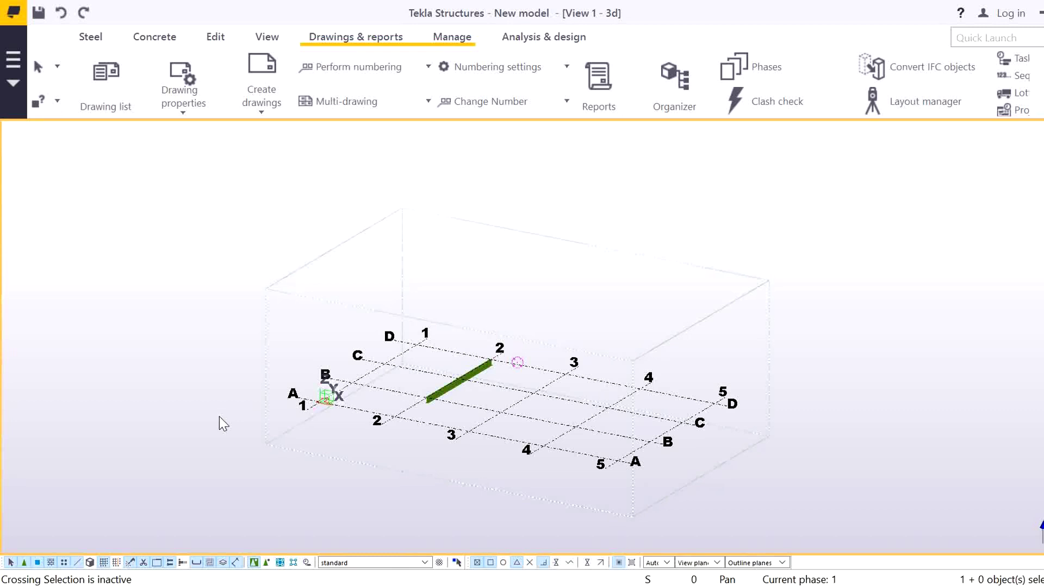
Step: Open drawing B1's layout properties from the Drawing List and select its 1'-3"63/64 width
key("ctrl+l")
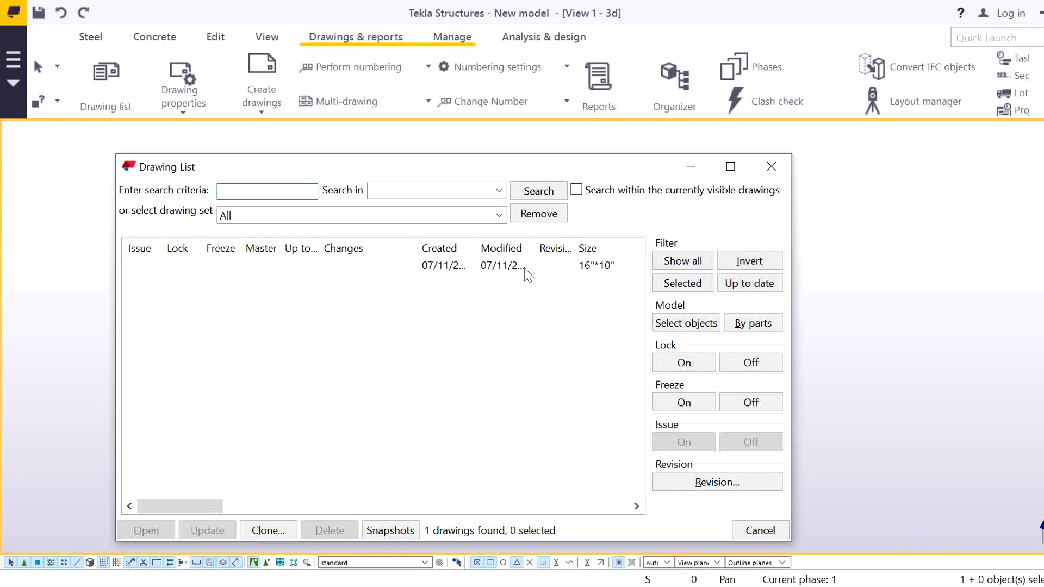
left_click(730, 166)
left_click(562, 107)
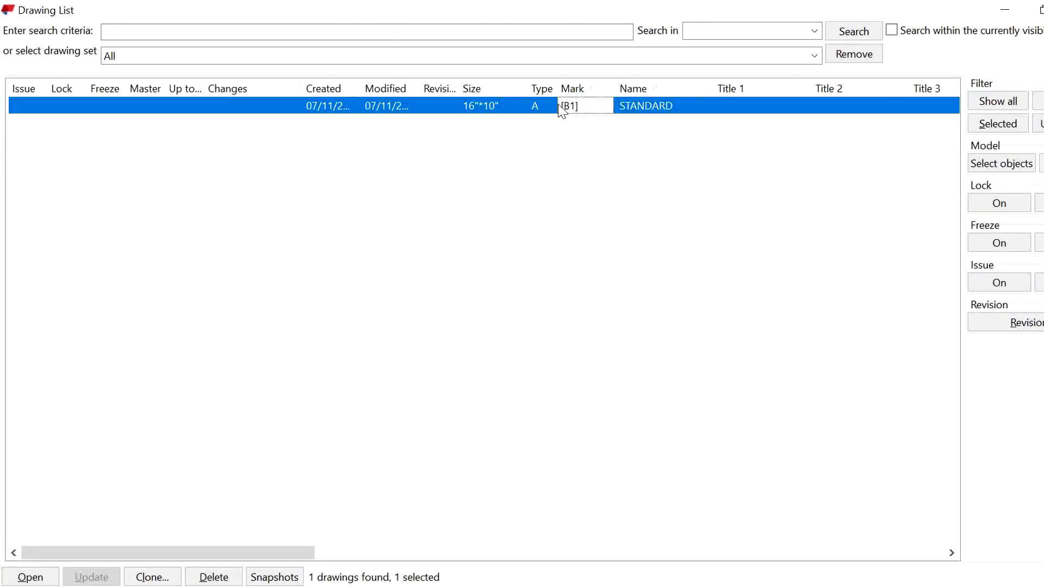
right_click(561, 109)
left_click(602, 136)
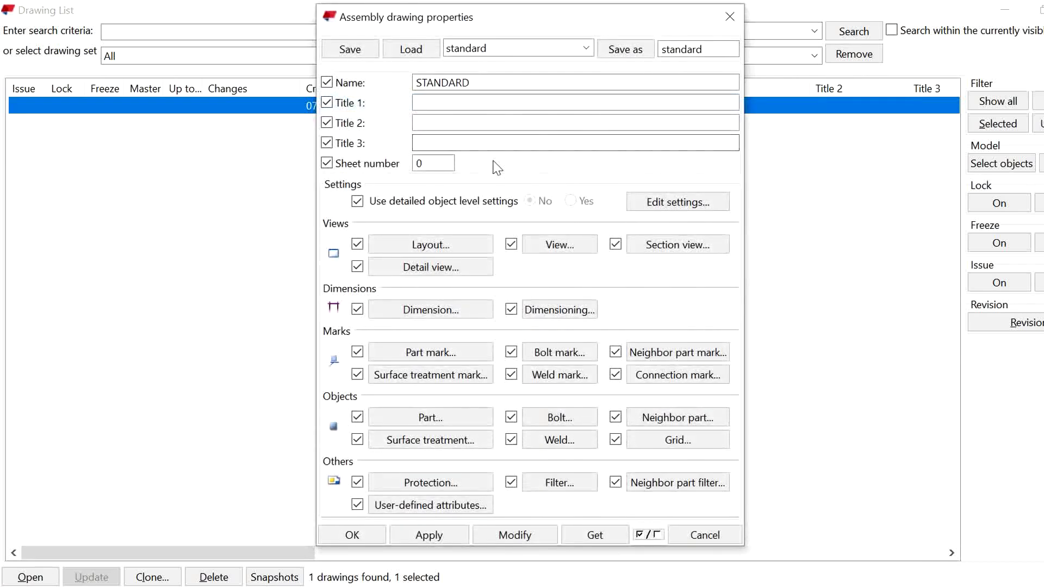
left_click(449, 246)
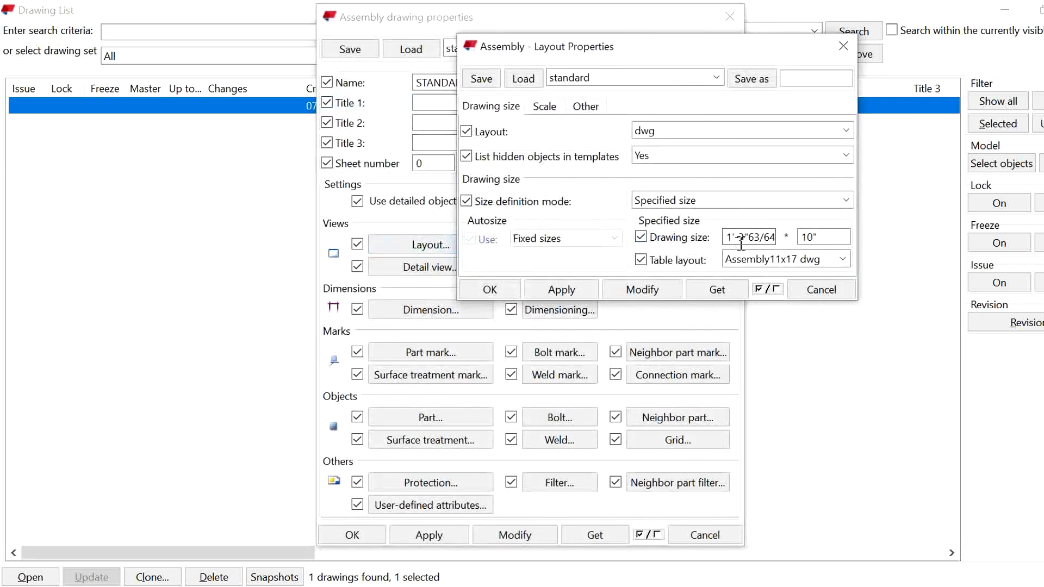
double_click(745, 238)
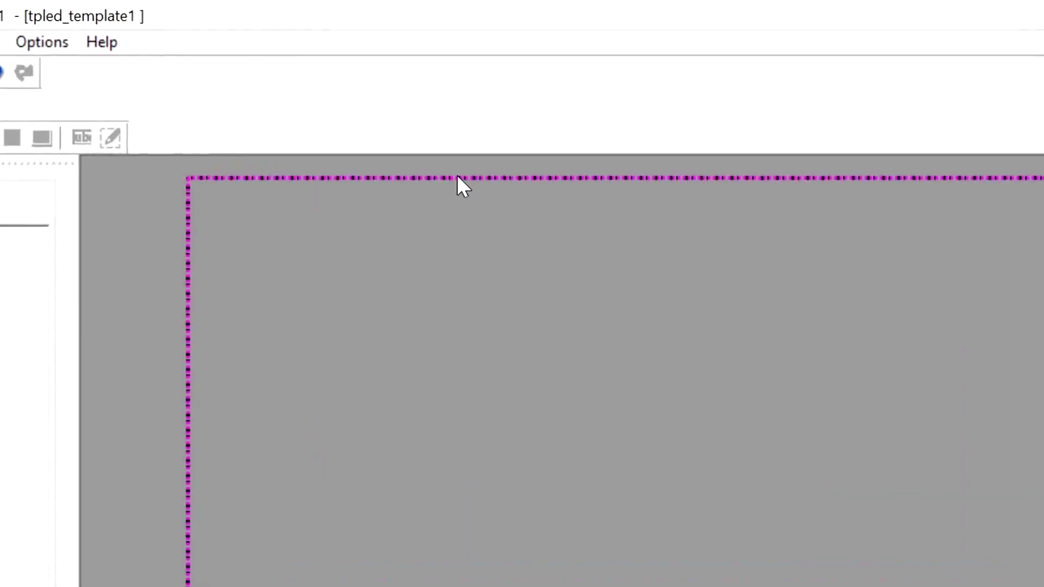
Step: Resize the template page to 1'-3"63/64 by 10" with a view height of 10
double_click(507, 120)
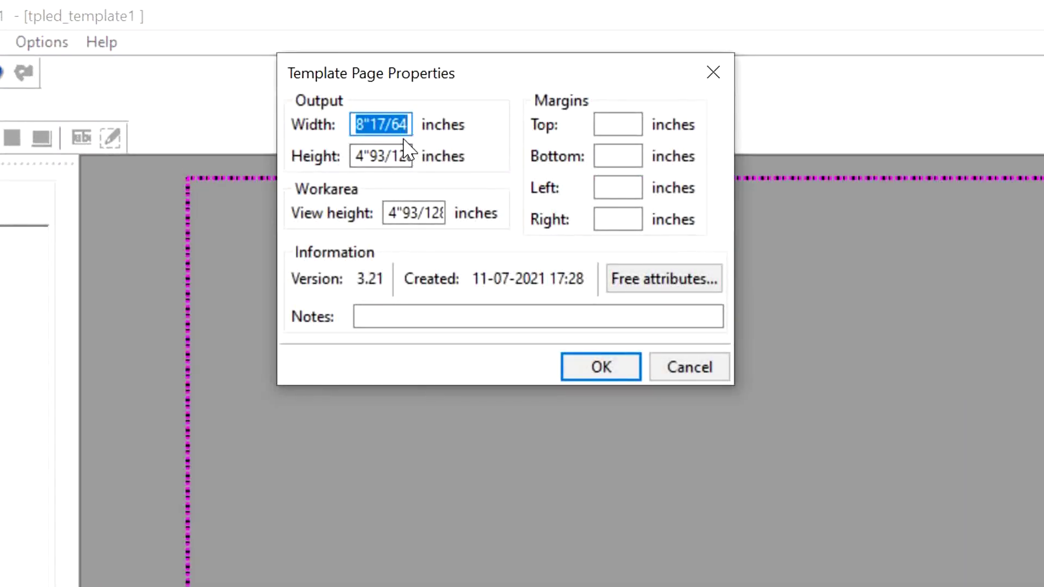
type("3\"63/64")
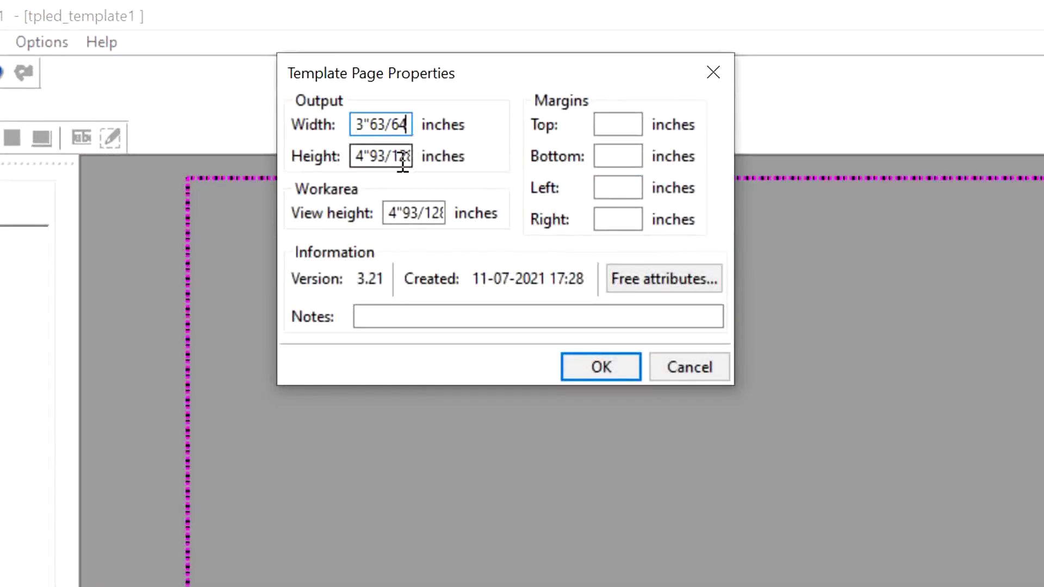
left_click(363, 158)
key("shift+End")
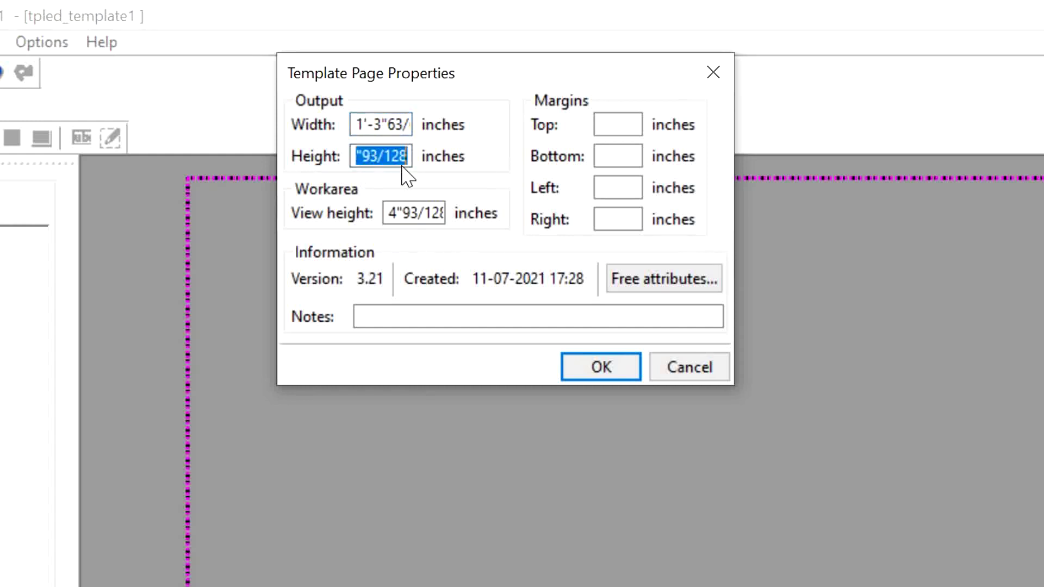
key("BackSpace")
key("BackSpace")
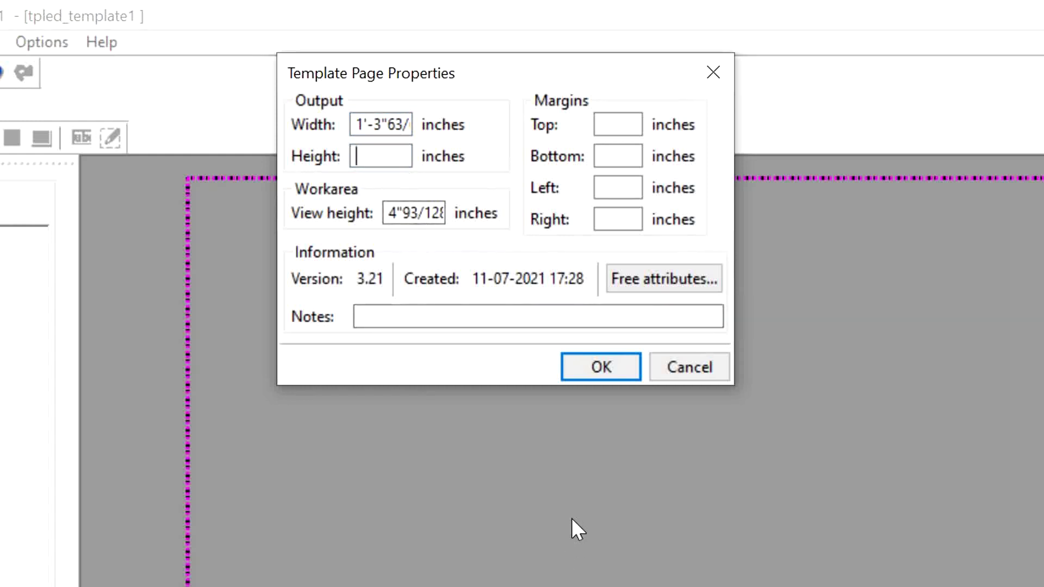
type("10\"")
left_click(429, 214)
key("Home")
key("Right")
key("shift+End")
type("10")
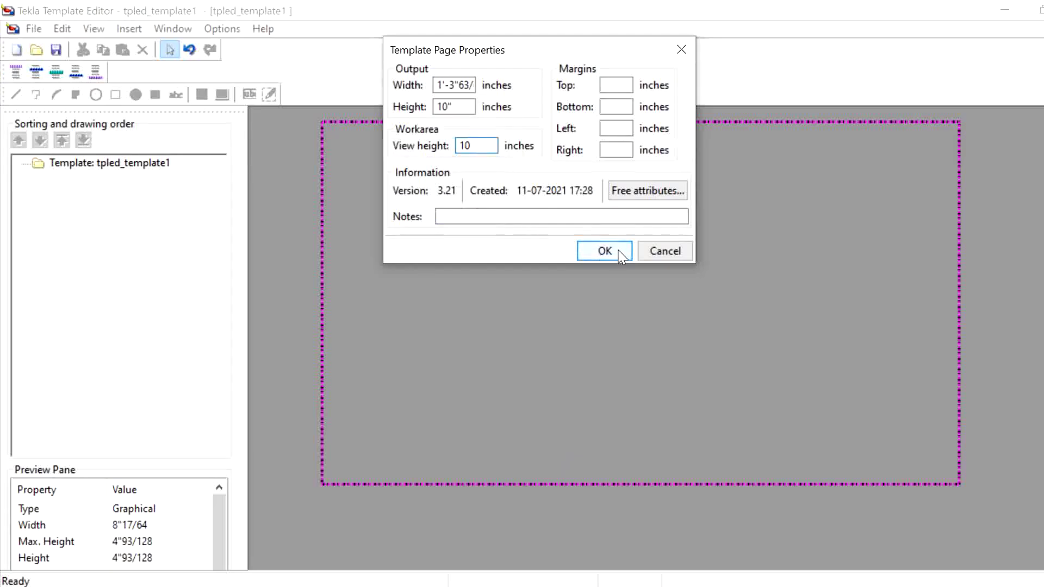
left_click(601, 367)
scroll(496, 310, "down", 2)
scroll(426, 397, "up", 2)
scroll(566, 351, "down", 3)
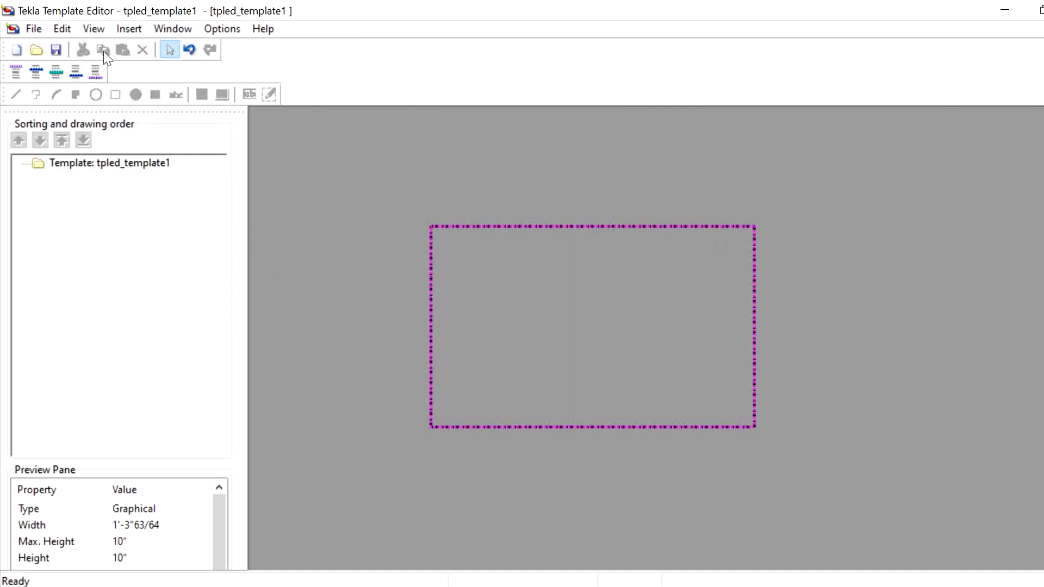
Step: Insert a new row of content type DRAWING into the template
left_click(60, 78)
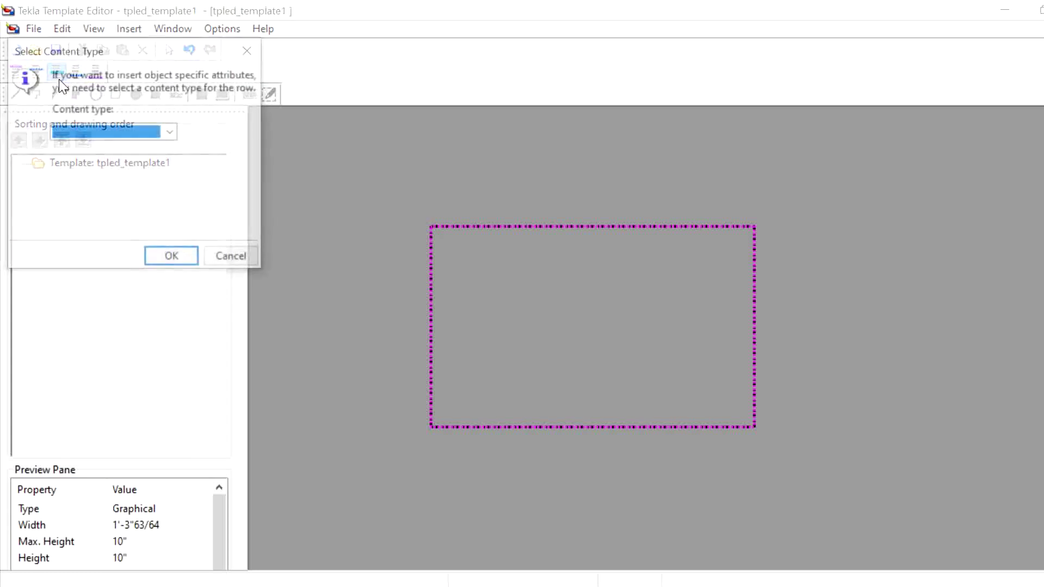
left_click(172, 133)
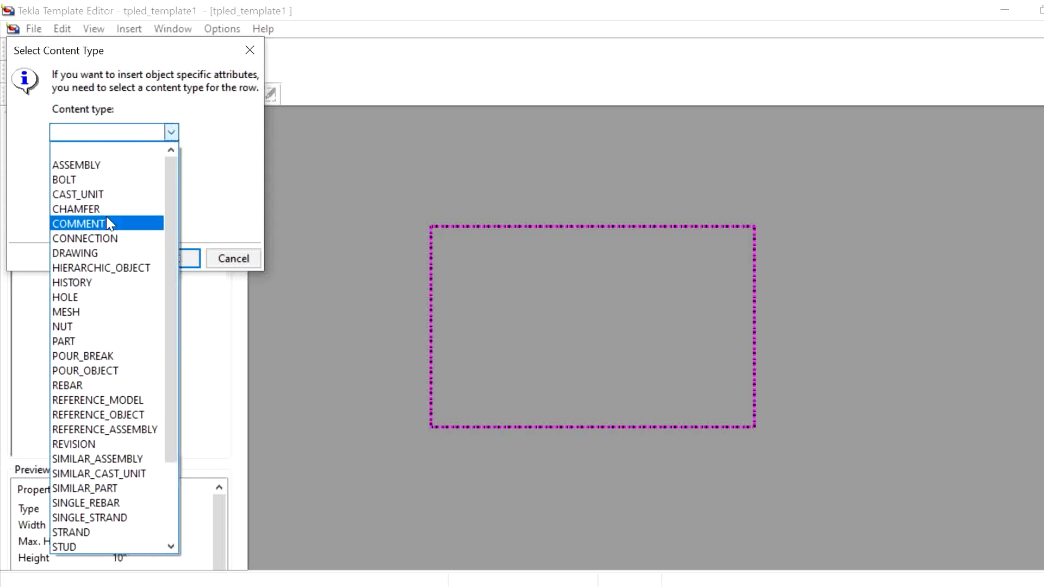
left_click(103, 249)
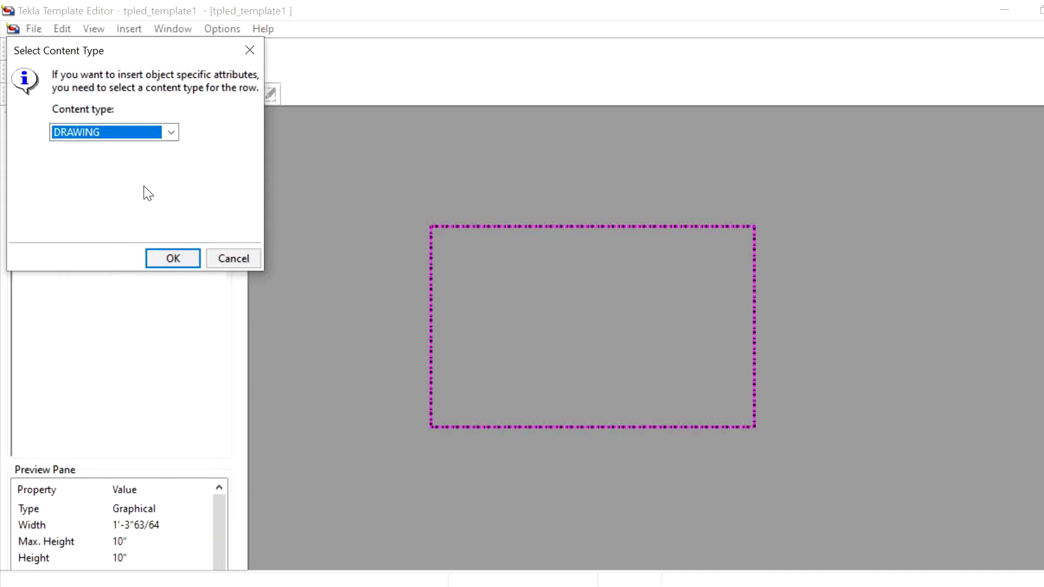
left_click(174, 260)
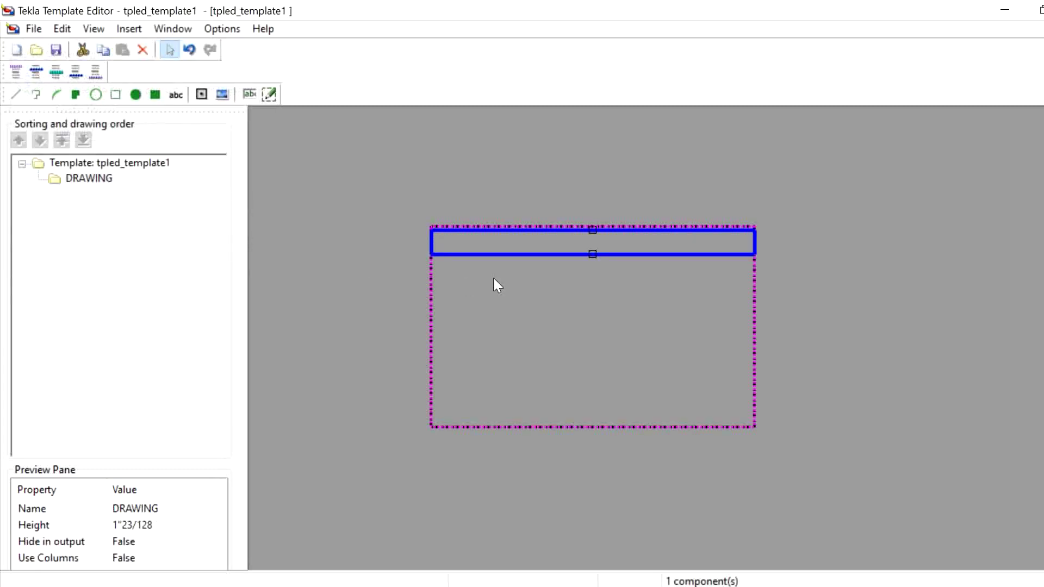
Step: Set the DRAWING row's height to 10 inches
double_click(569, 255)
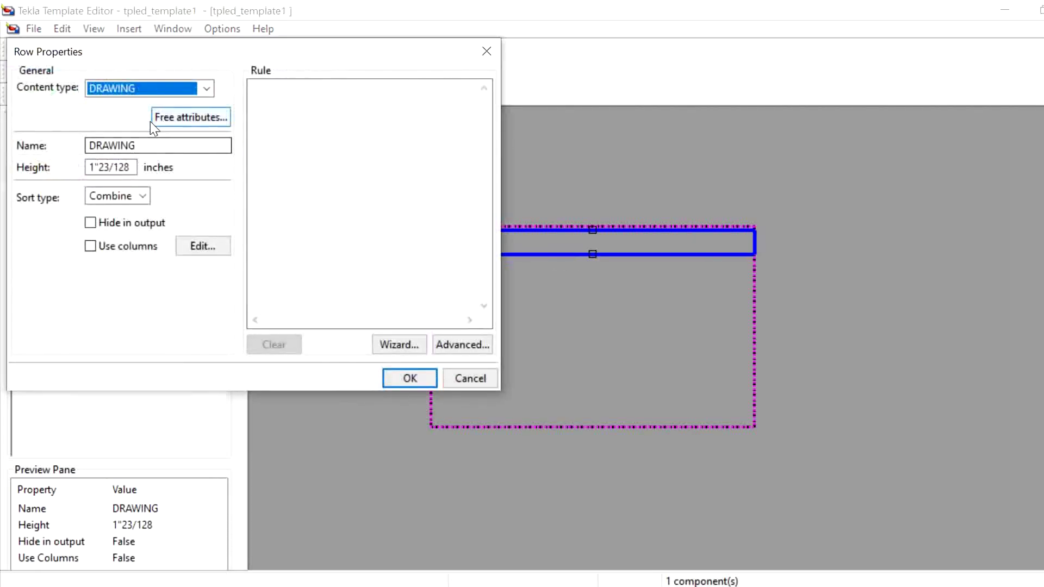
left_click_drag(131, 167, 40, 167)
type("10")
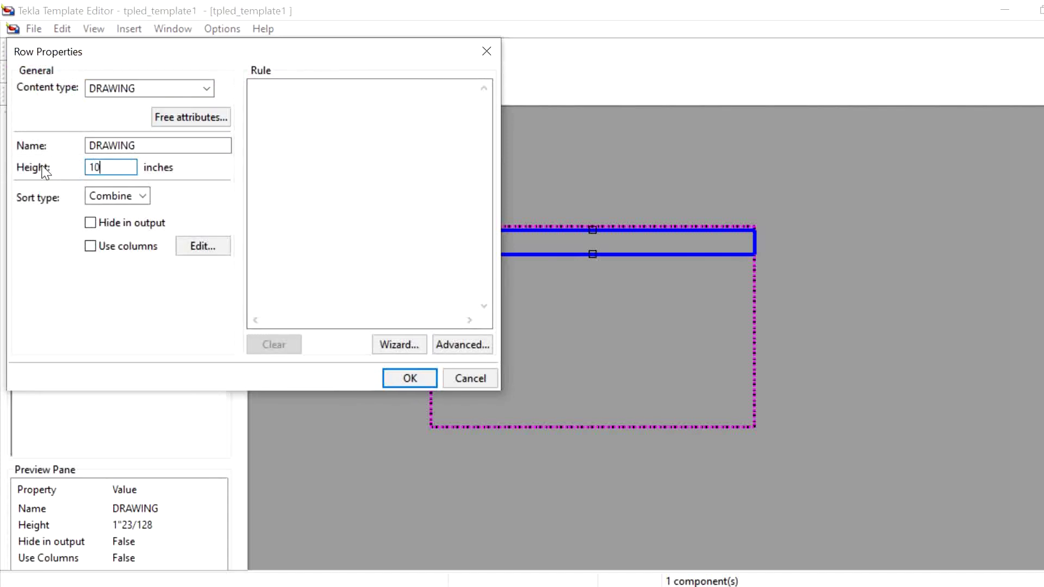
left_click(420, 379)
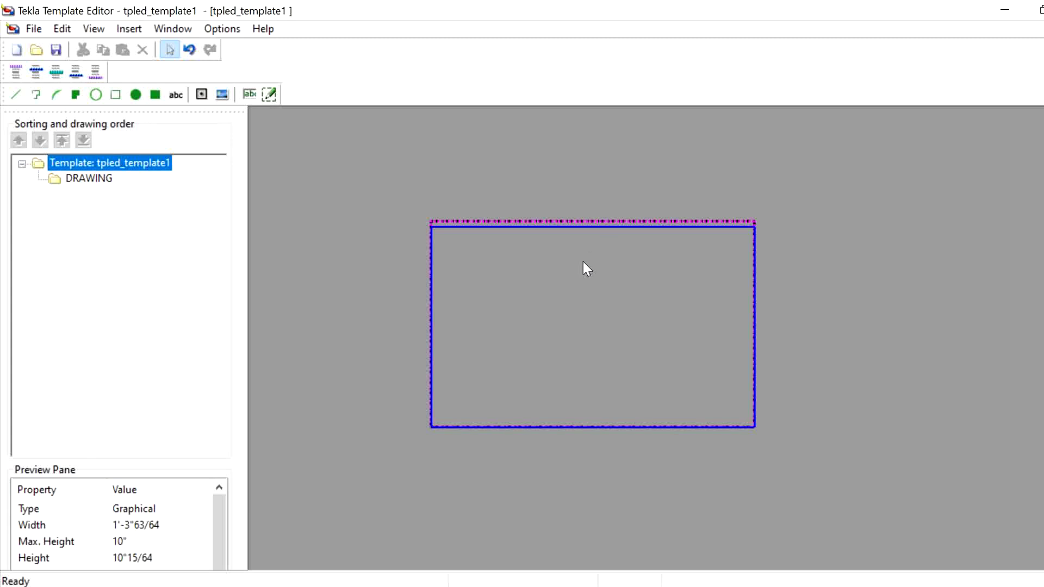
middle_click_drag(599, 278, 627, 265)
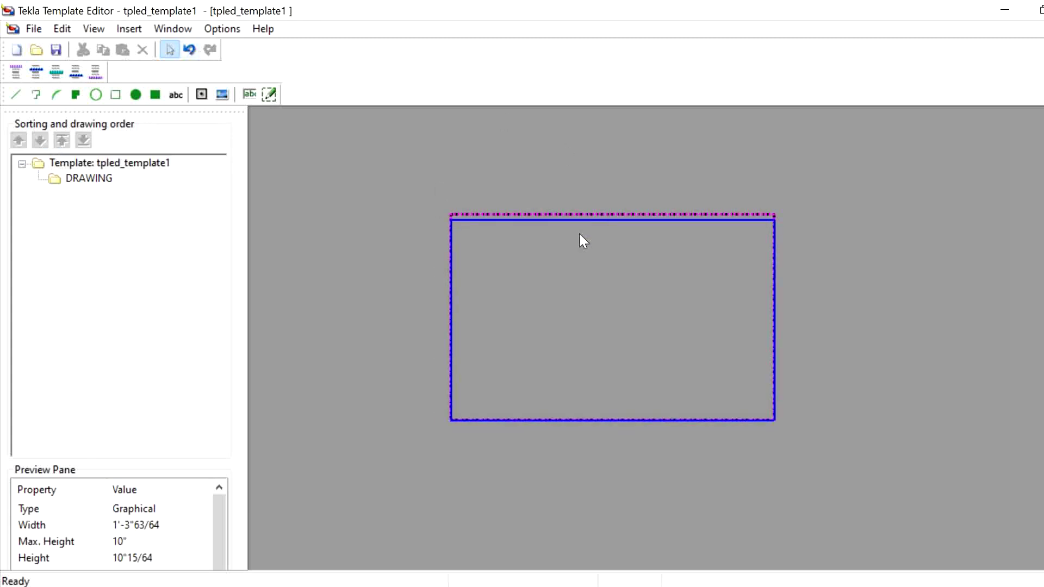
Step: Start a file import in the template, then close B1's layout properties and the Drawing List
left_click(136, 31)
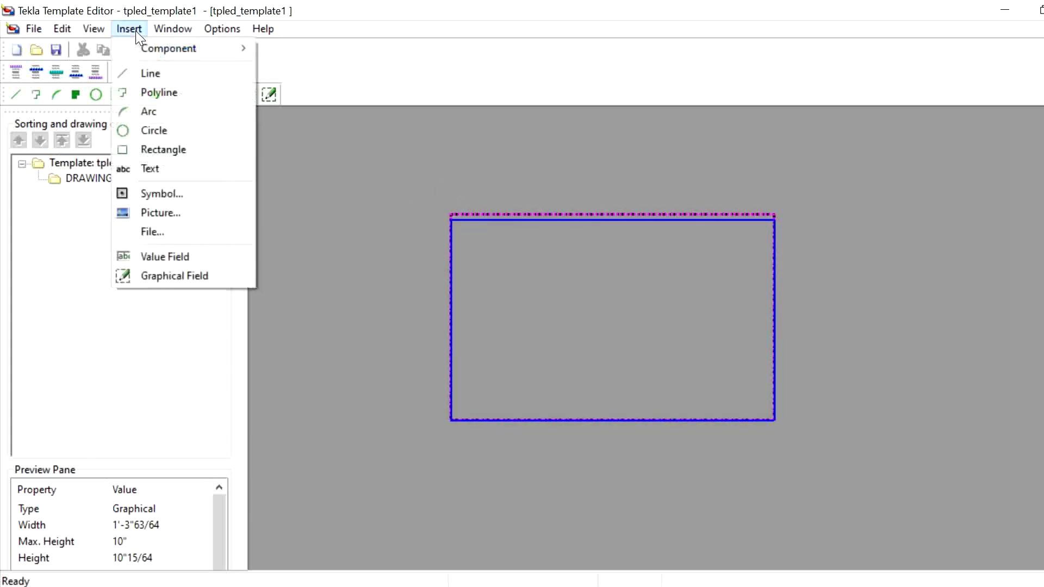
left_click(191, 234)
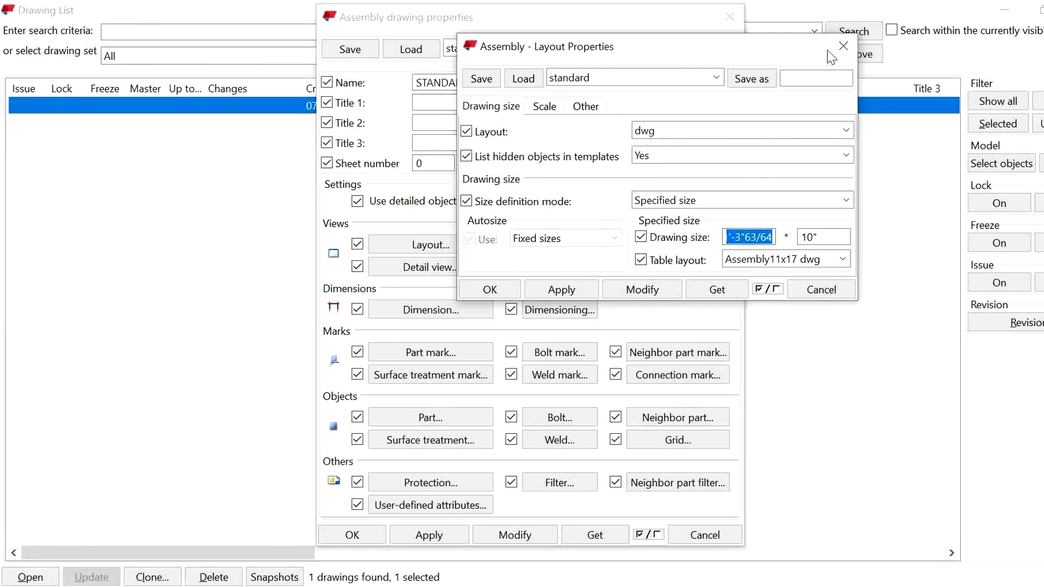
left_click(843, 46)
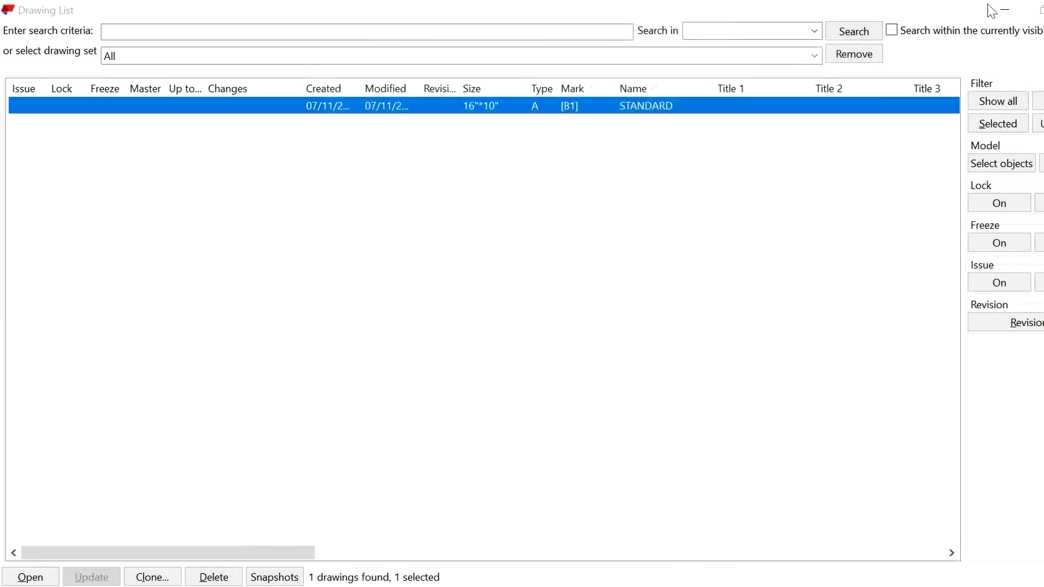
left_click(1004, 10)
Step: Open the model folder from Tekla Structures and copy its full path
left_click(11, 69)
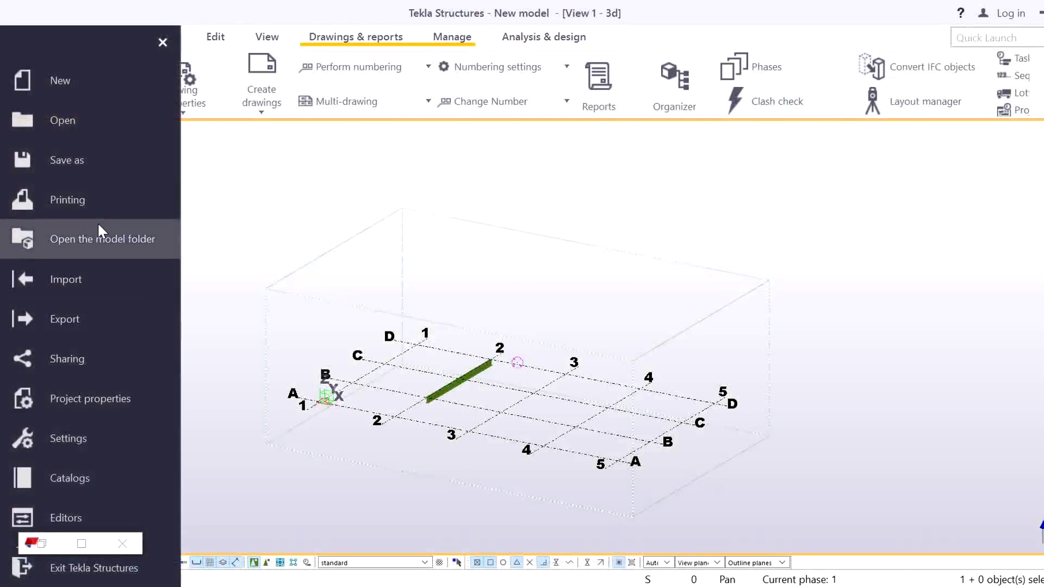
left_click(99, 225)
left_click(543, 132)
key("ctrl+c")
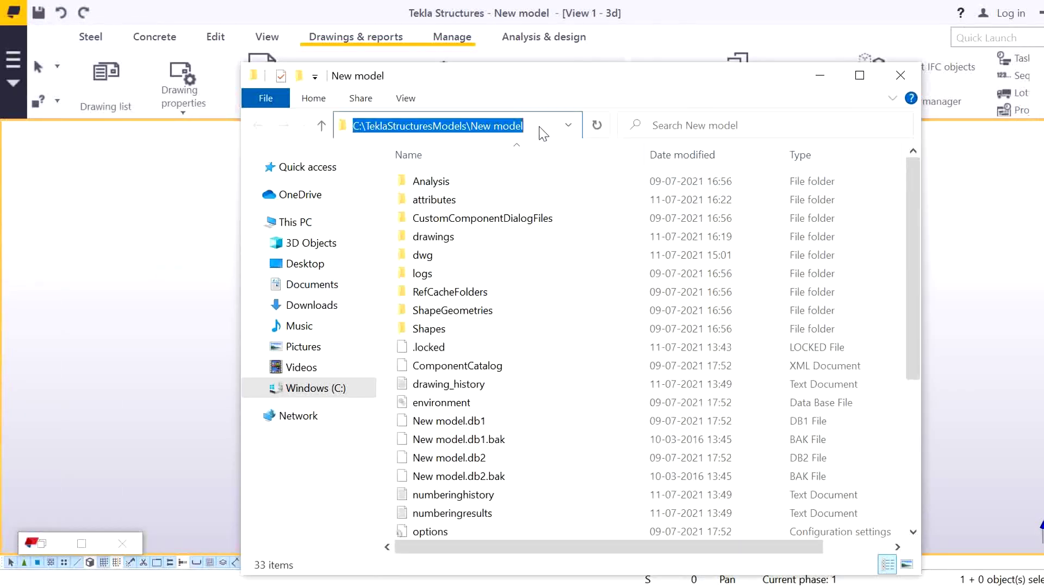
left_click(820, 76)
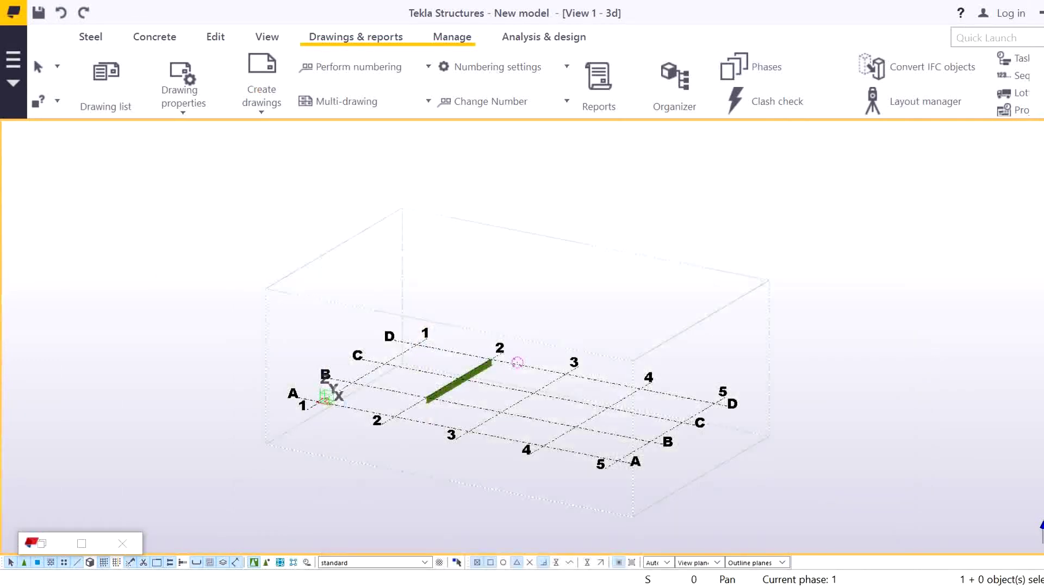
Step: Import title_block-iso from the model's dwg folder using the pasted model path
key("alt+Tab")
key("ctrl+v")
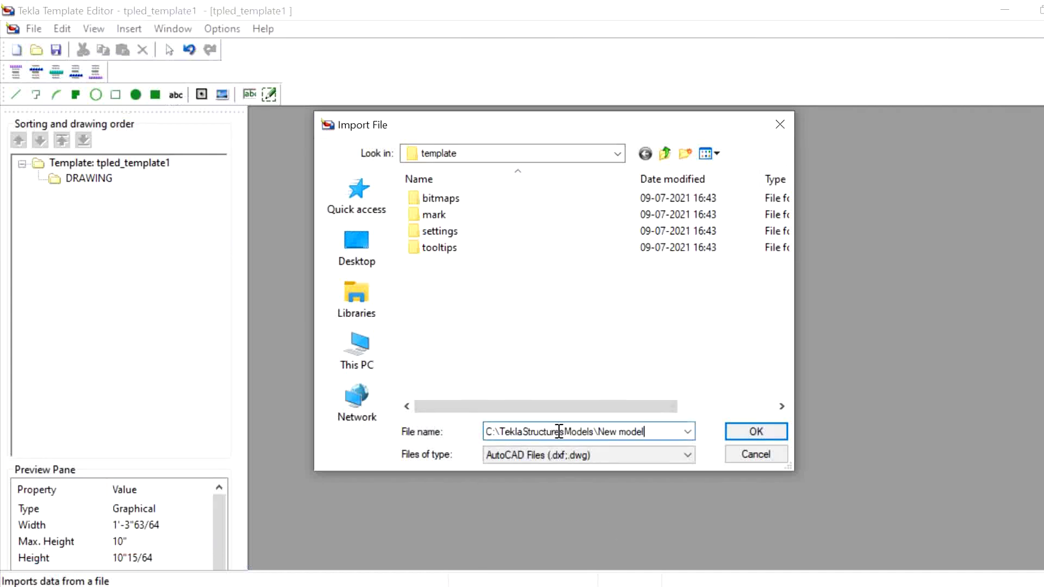
key("Return")
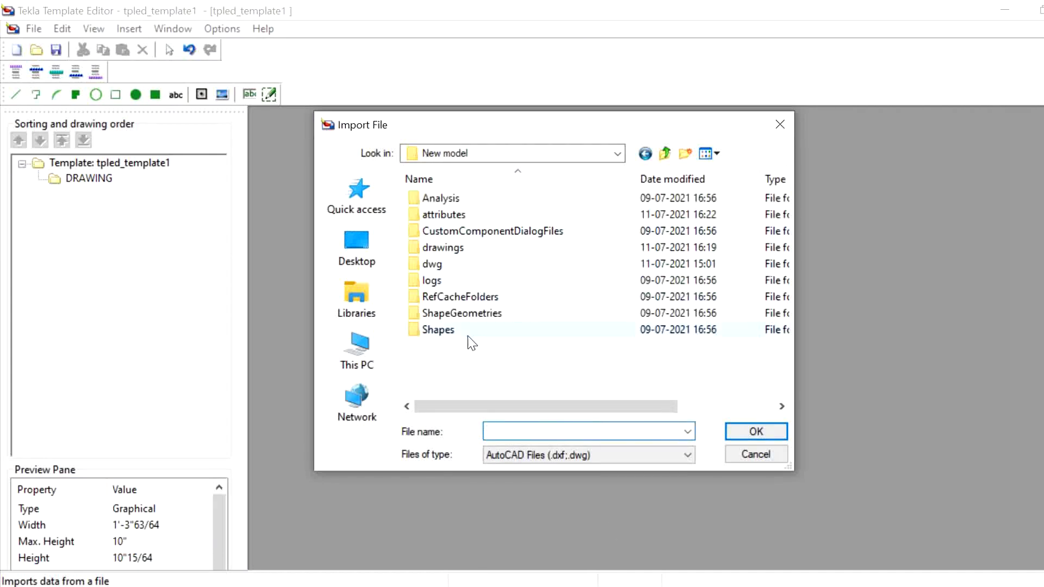
double_click(454, 265)
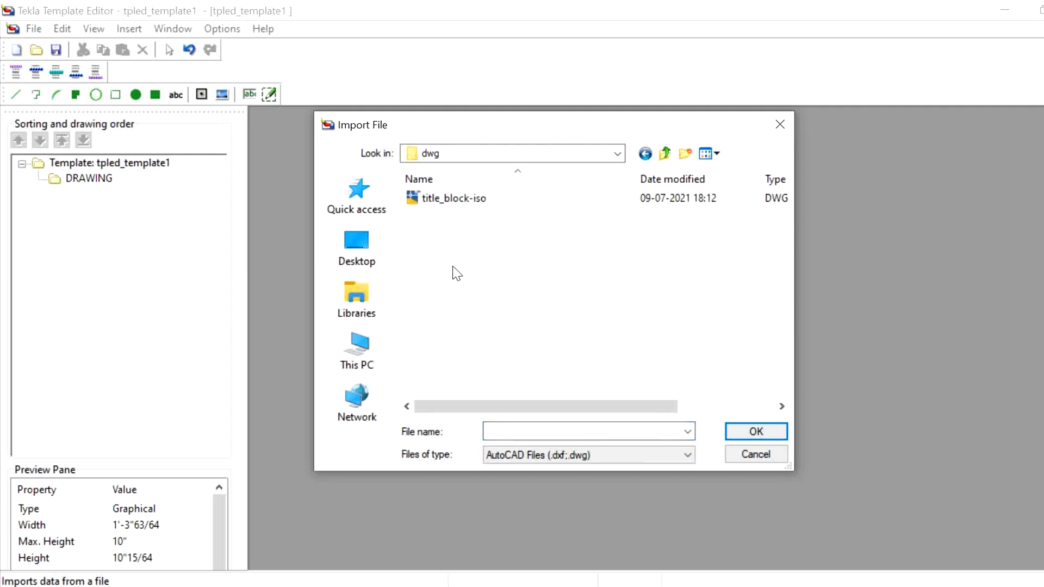
left_click(428, 199)
left_click(757, 433)
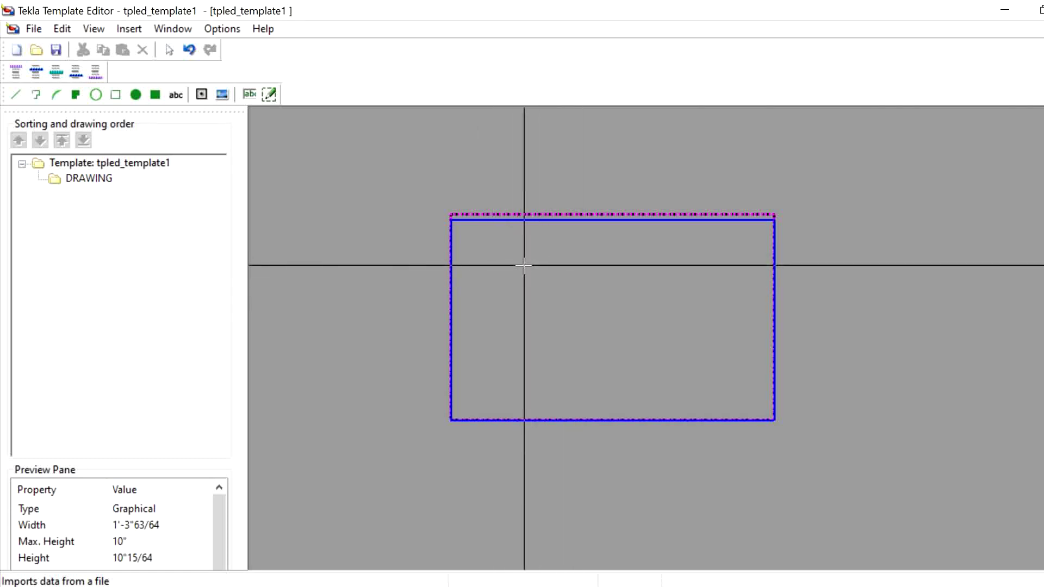
Step: Pick the insertion point for the imported DWG on the template canvas
scroll(465, 230, "up", 1)
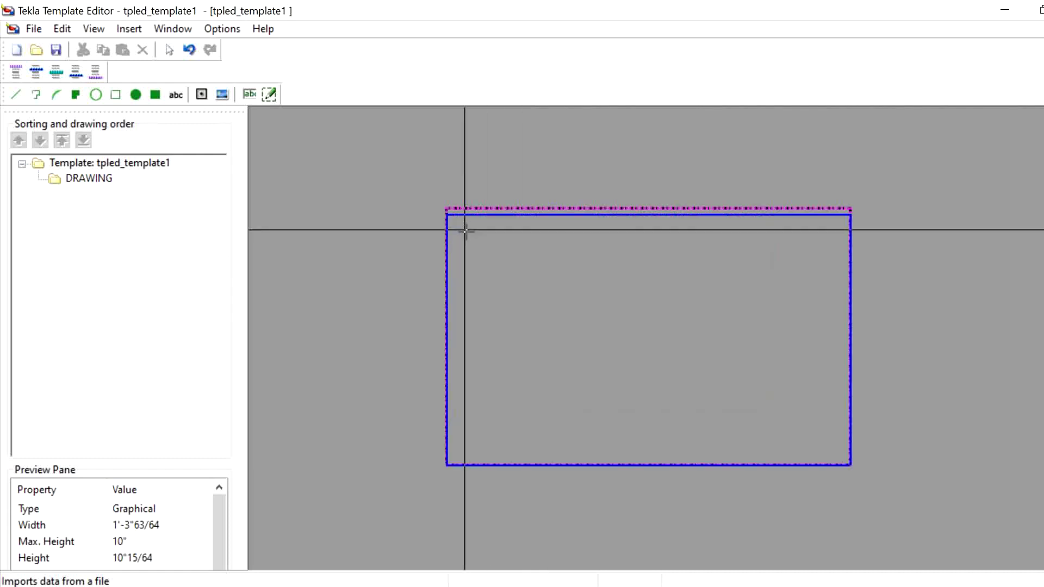
scroll(455, 219, "up", 1)
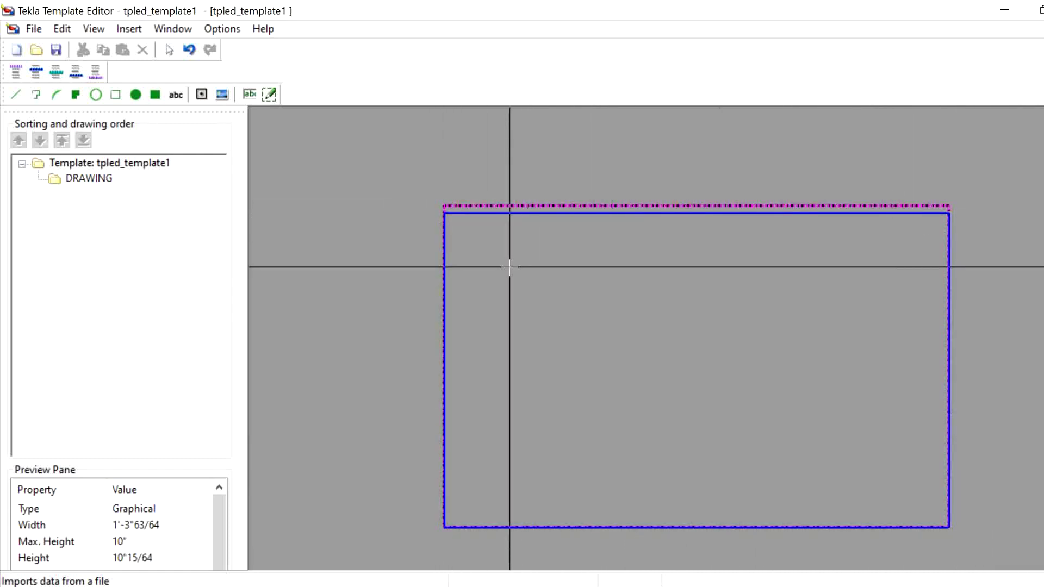
scroll(461, 214, "up", 1)
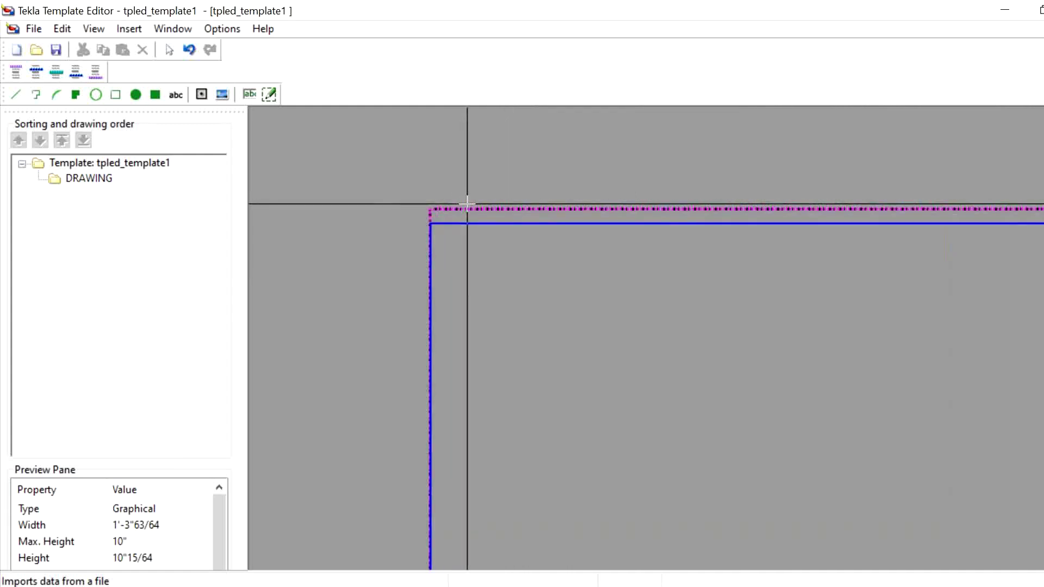
scroll(470, 206, "down", 2)
left_click(477, 233)
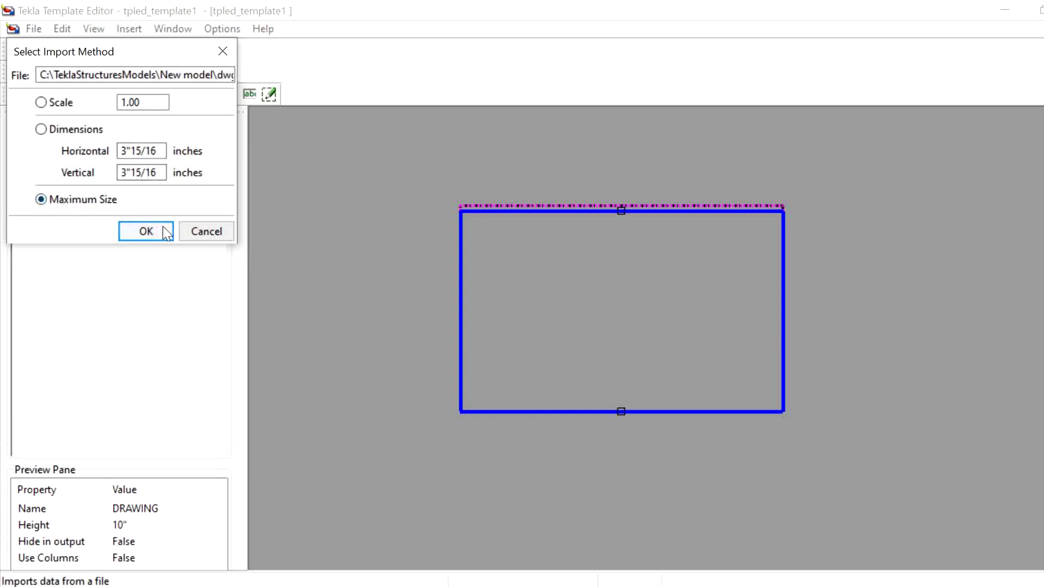
Step: Import at Maximum Size and move the title block group to the template's top-left corner
left_click(146, 231)
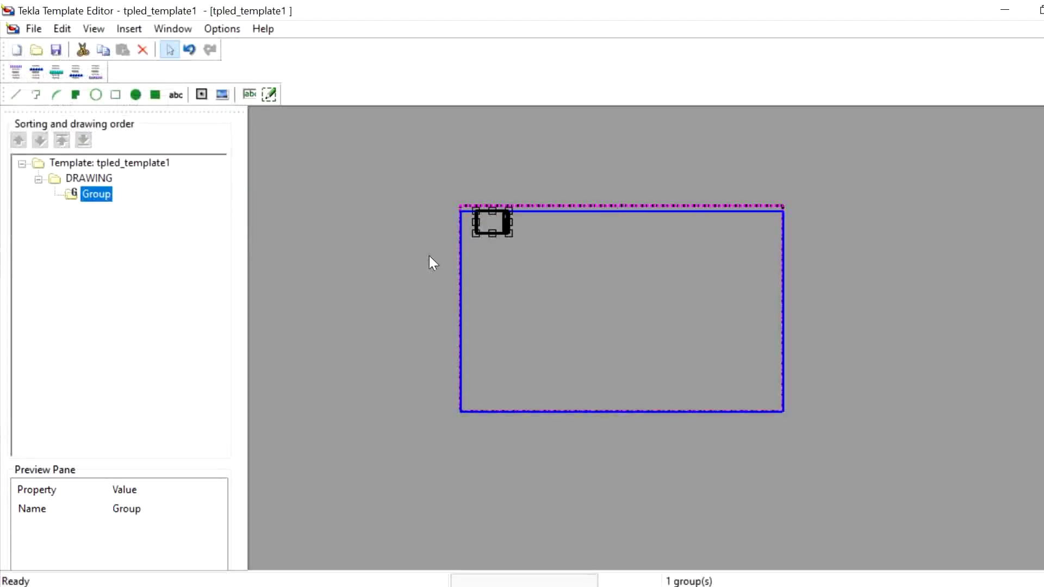
scroll(482, 228, "up", 2)
middle_click_drag(529, 220, 496, 292)
scroll(438, 291, "up", 2)
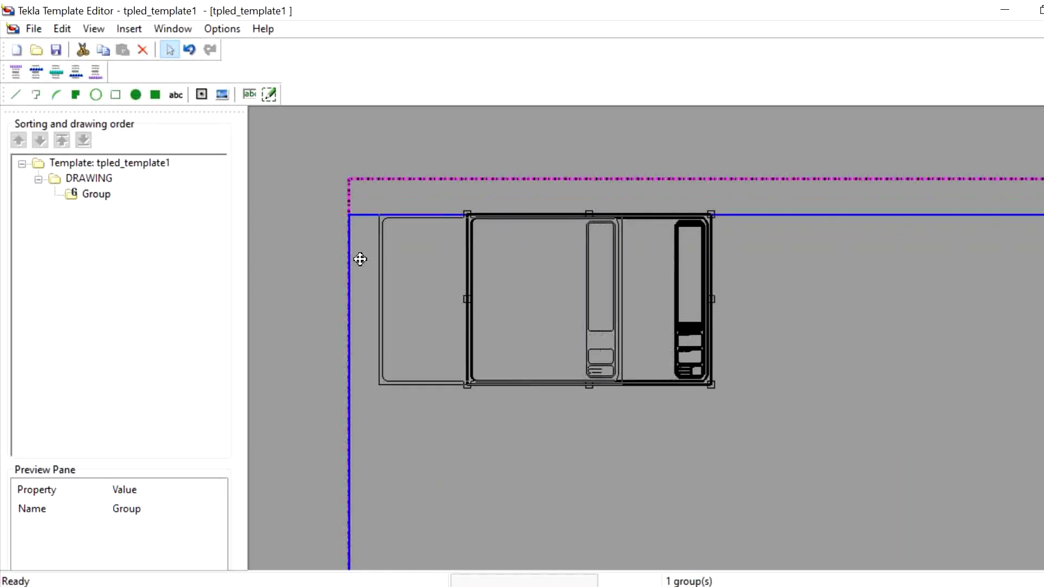
left_click_drag(360, 259, 357, 257)
scroll(482, 243, "down", 4)
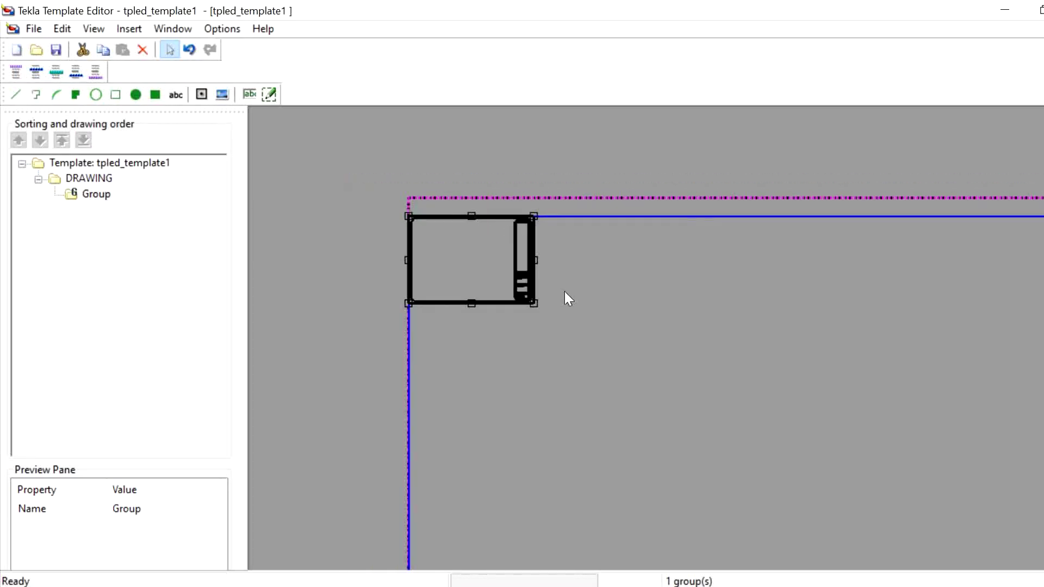
Step: Stretch the title block group toward the bottom-right to fill the template frame
left_click_drag(545, 284, 822, 453)
scroll(647, 305, "down", 2)
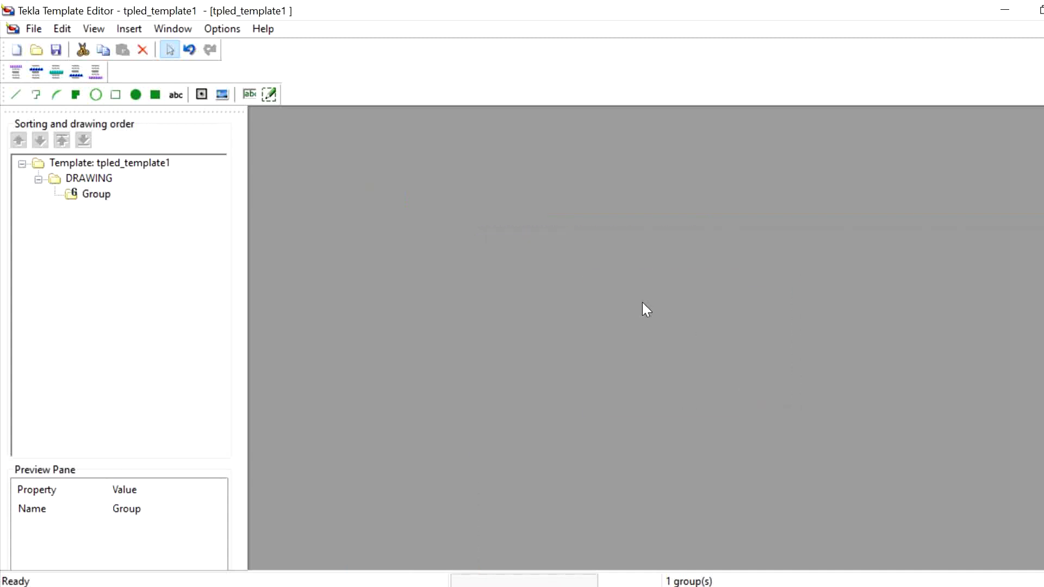
scroll(722, 366, "up", 1)
left_click_drag(689, 351, 838, 455)
scroll(838, 455, "up", 2)
left_click_drag(470, 191, 812, 410)
left_click_drag(810, 165, 836, 180)
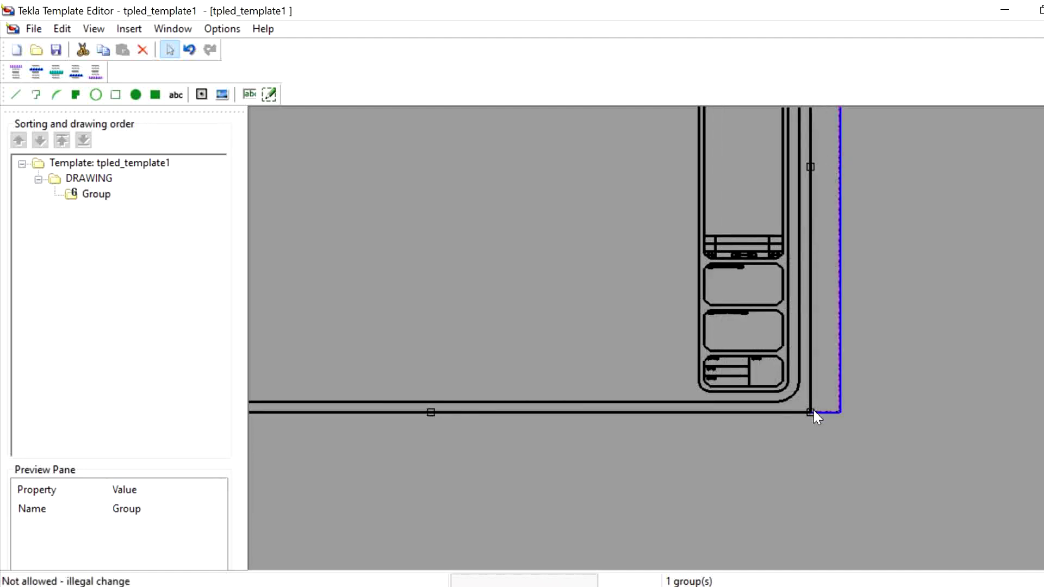
left_click_drag(813, 410, 833, 409)
scroll(786, 300, "down", 3)
Step: Reselect the title block group and nudge it so it sits inside the frame
left_click(675, 270)
scroll(803, 247, "up", 1)
left_click(797, 248)
left_click_drag(810, 237, 809, 239)
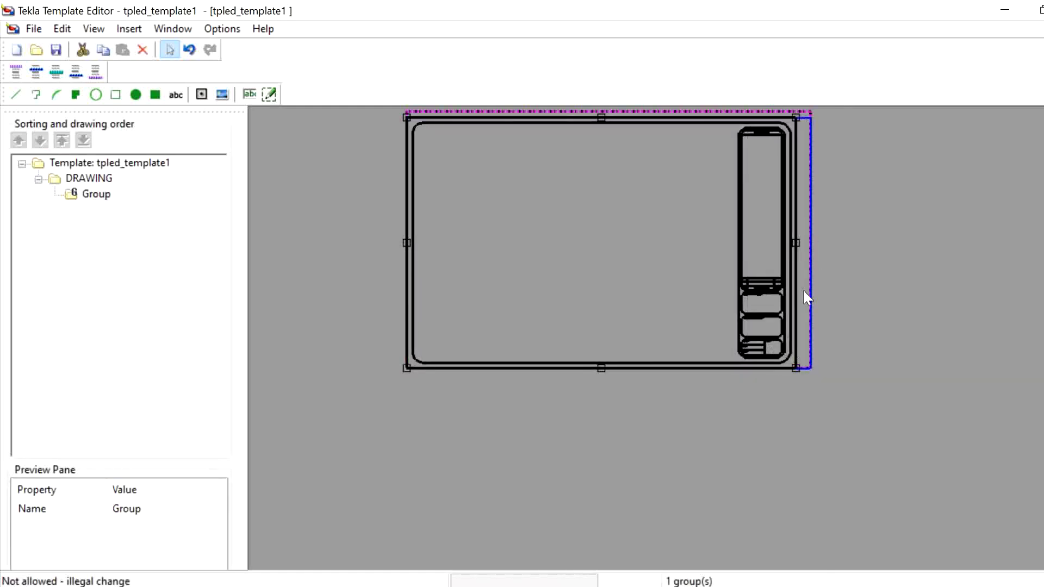
scroll(801, 368, "up", 1)
left_click(793, 376)
left_click(794, 375)
left_click_drag(789, 367, 813, 362)
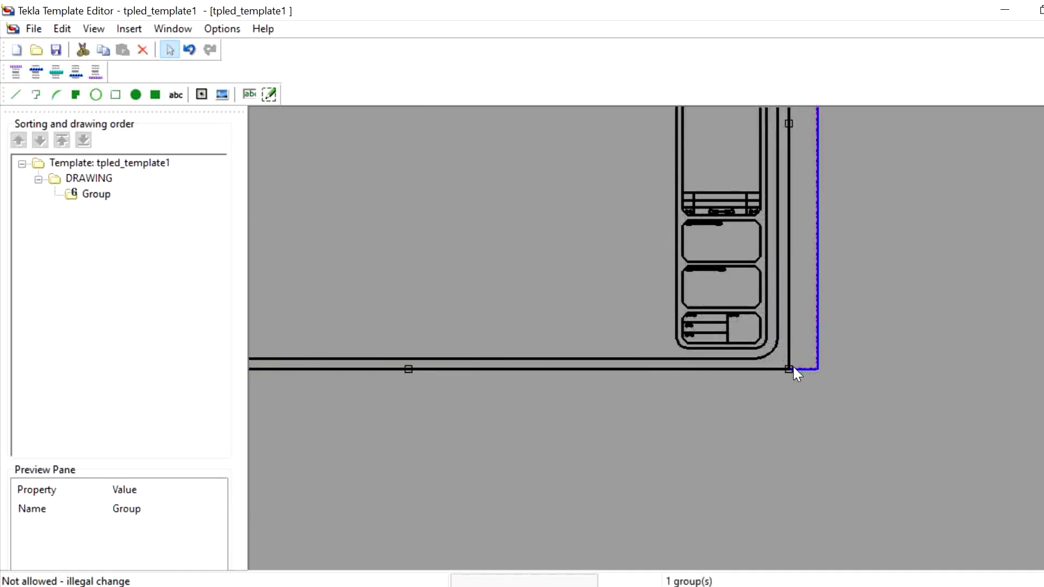
scroll(790, 365, "down", 3)
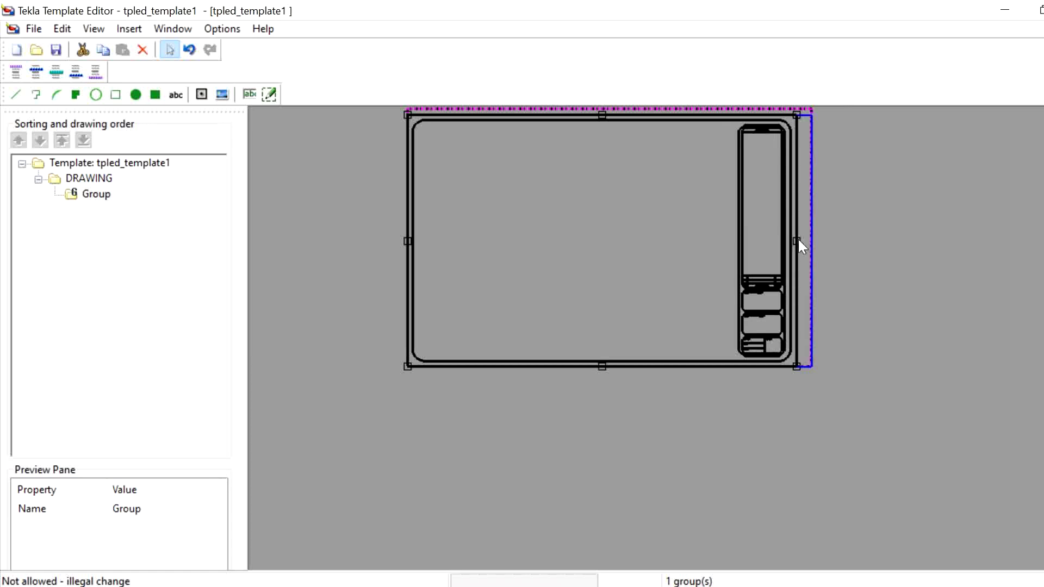
mouse_move(808, 240)
left_mouse_down()
mouse_move(814, 317)
mouse_move(804, 309)
left_mouse_up()
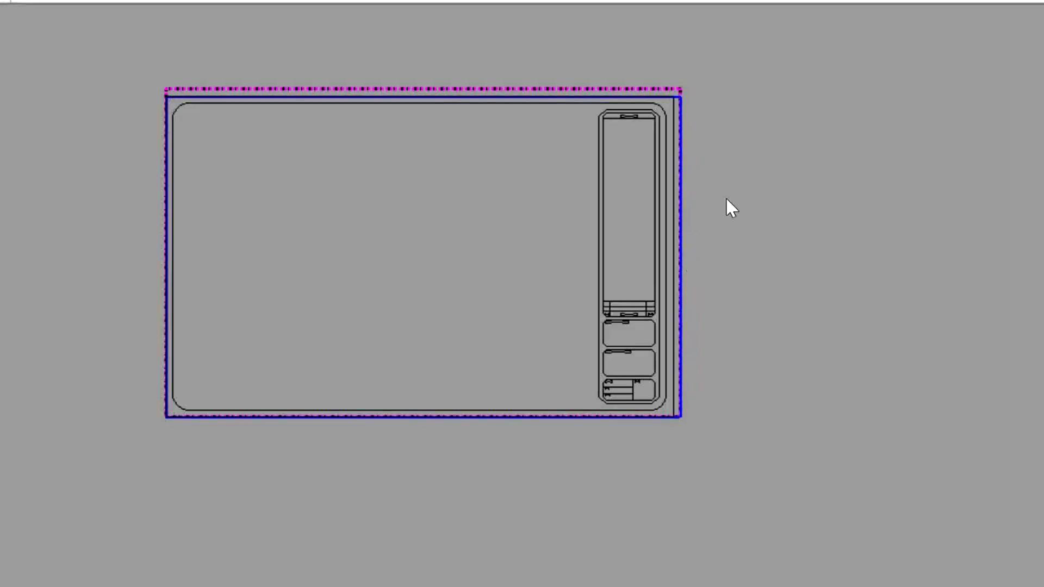
scroll(347, 116, "up", 1)
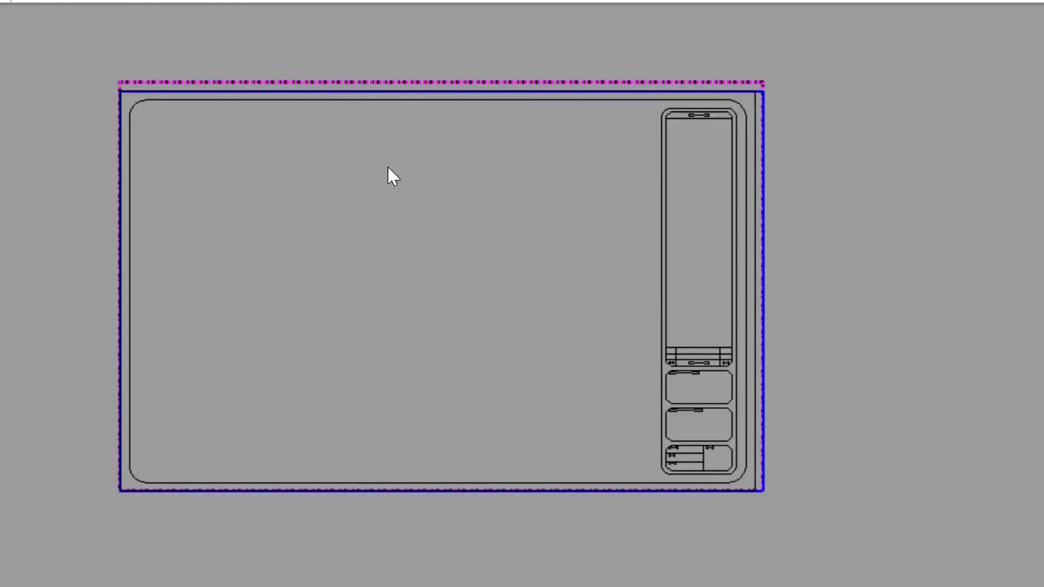
left_click(386, 91)
right_click(387, 92)
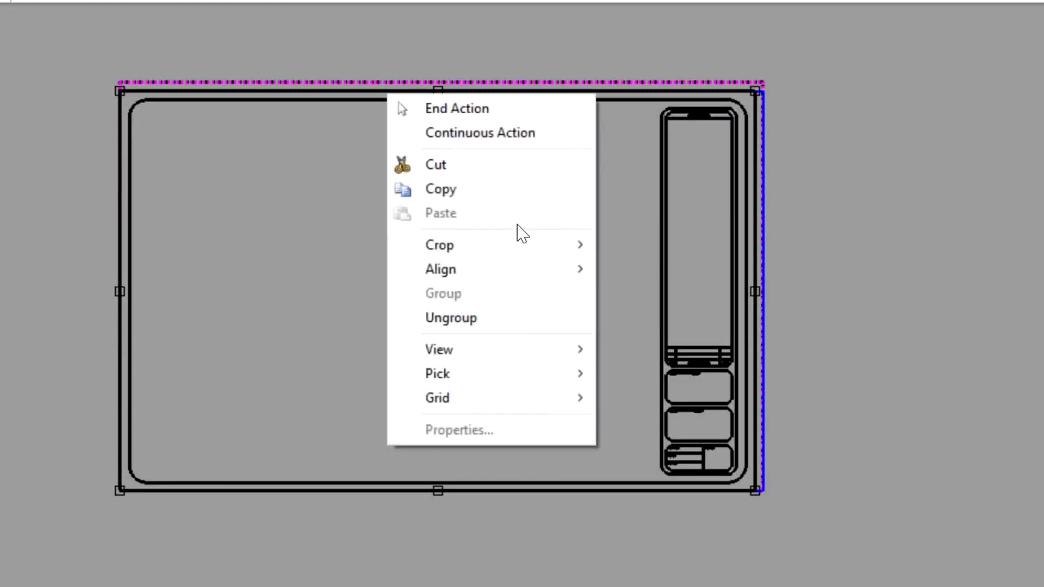
mouse_move(547, 253)
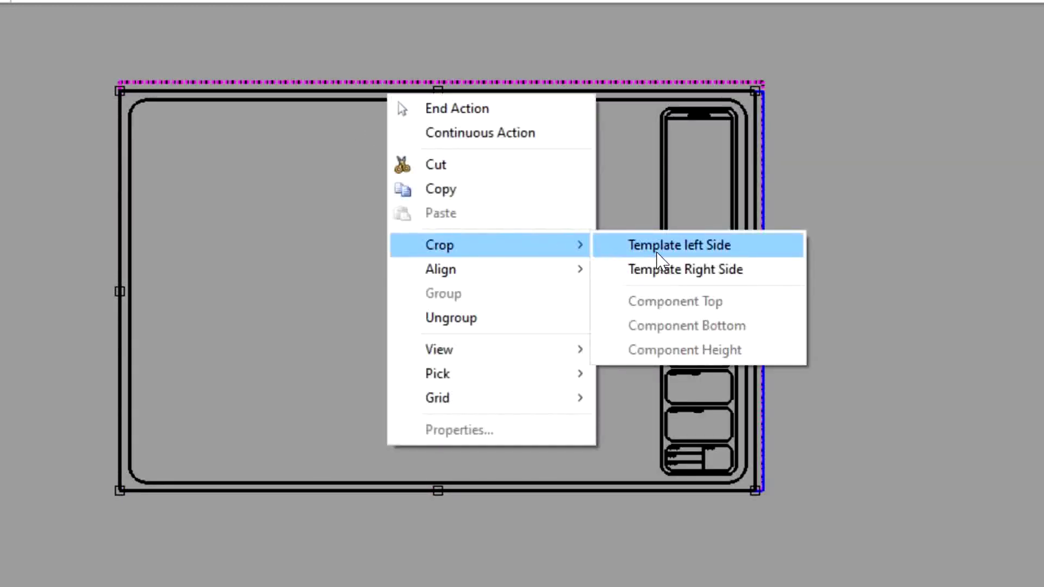
left_click(660, 246)
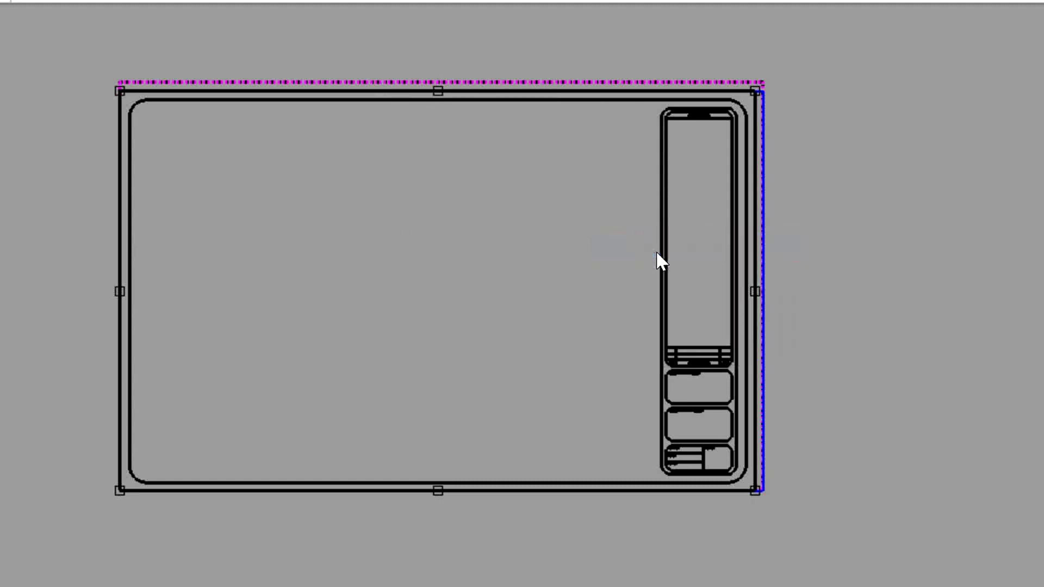
right_click(504, 101)
mouse_move(611, 252)
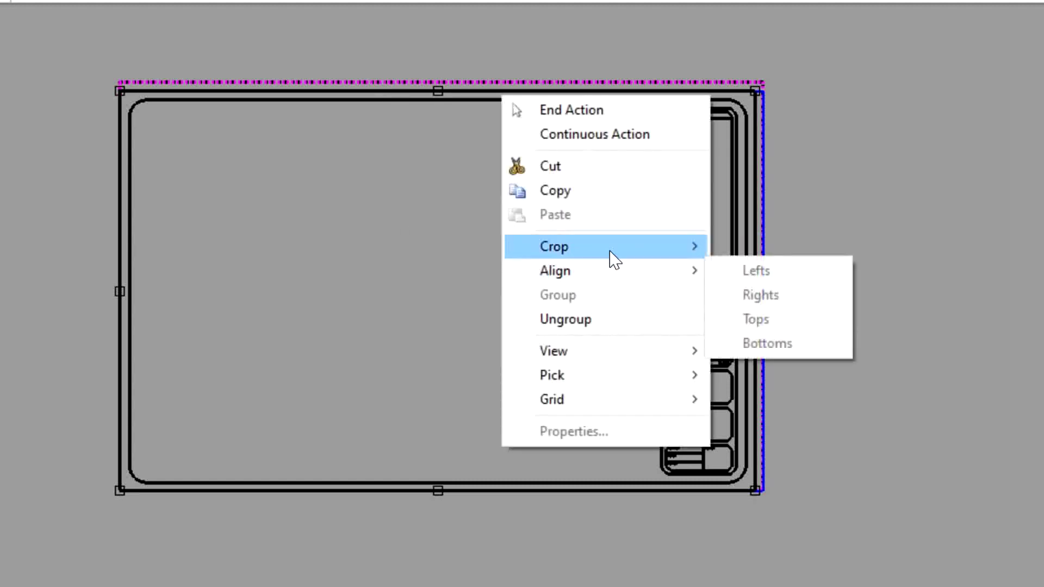
left_click(774, 275)
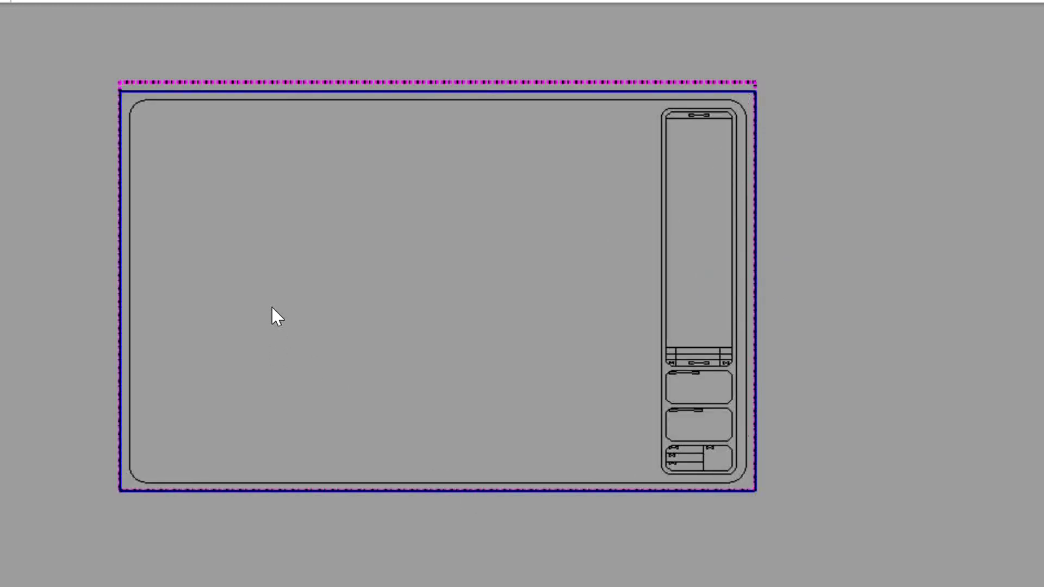
right_click(237, 88)
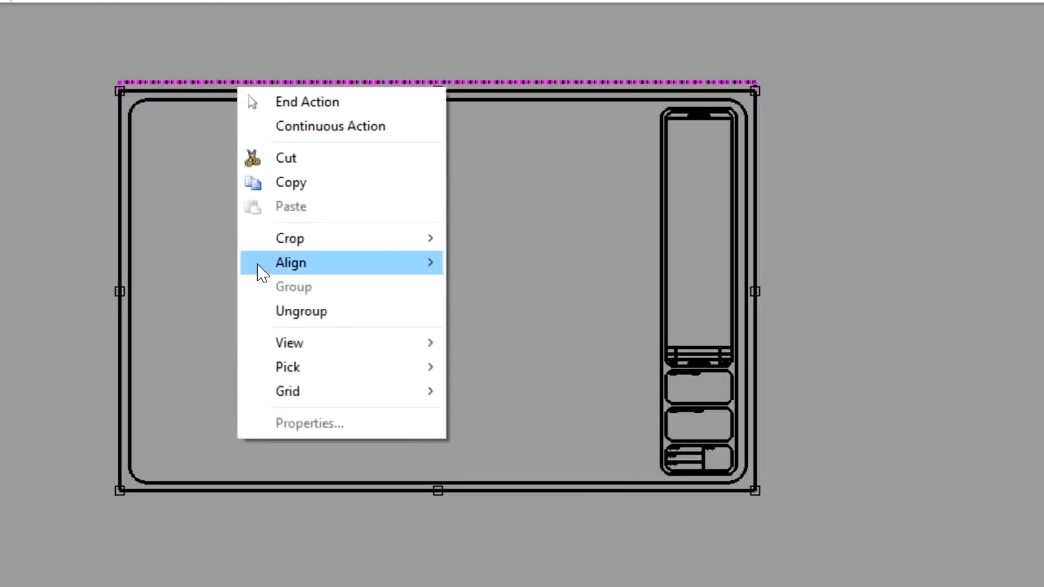
left_click(242, 181)
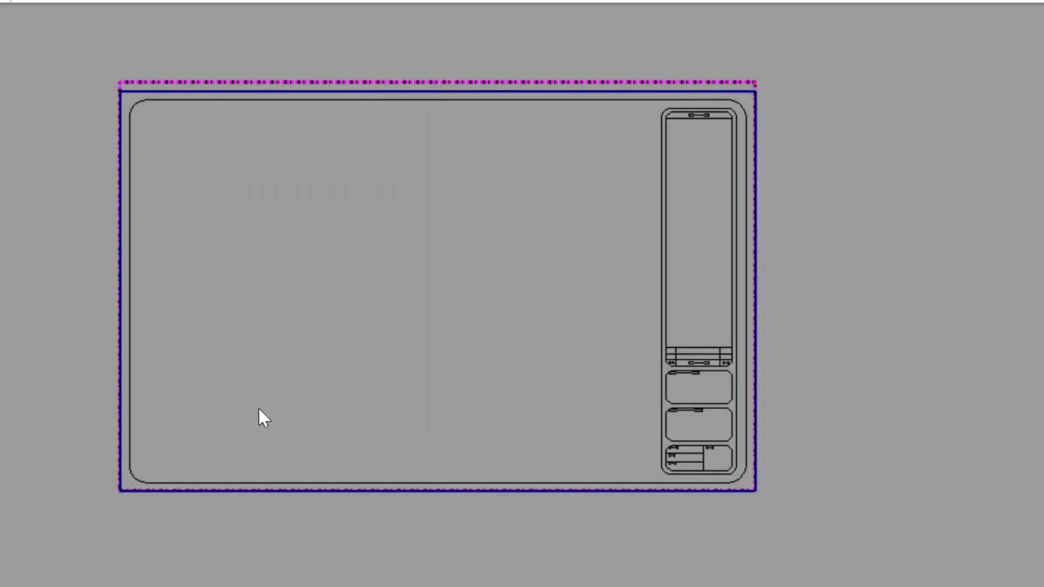
right_click(262, 490)
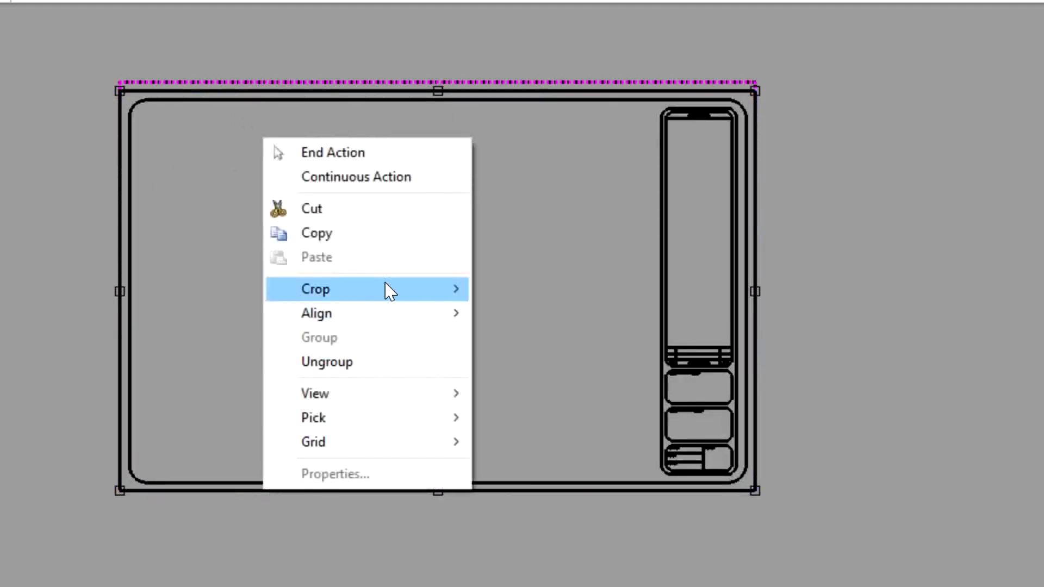
mouse_move(385, 286)
left_click(514, 186)
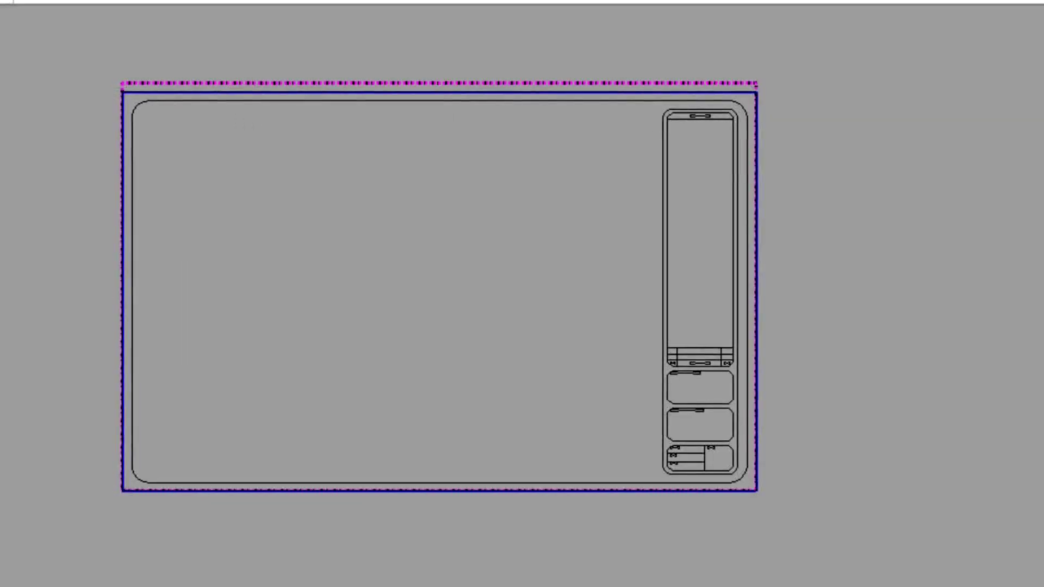
Step: Save the template as test_dwg.tpl in the New model folder
left_click(55, 50)
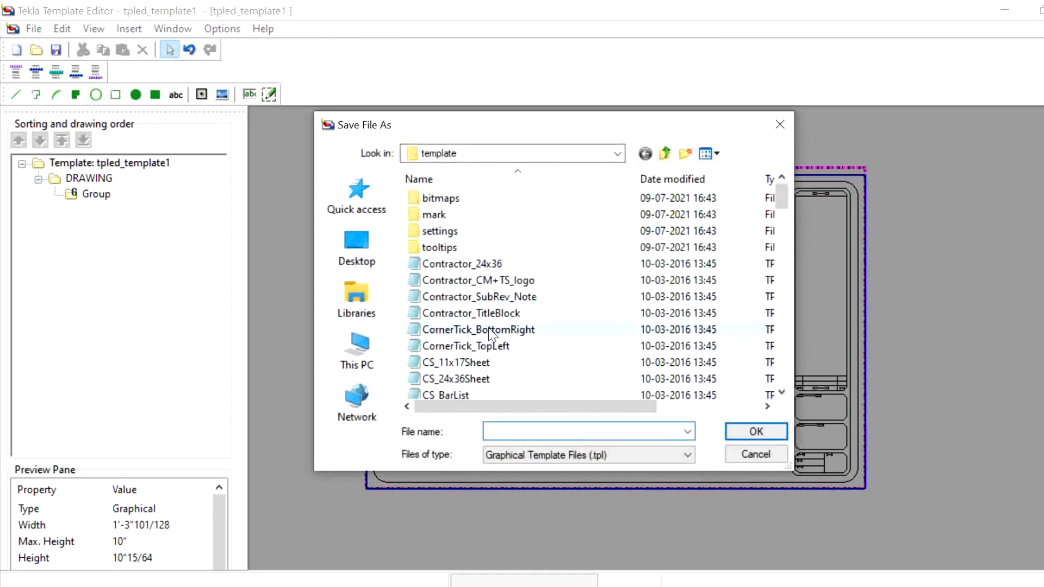
key("ctrl+v")
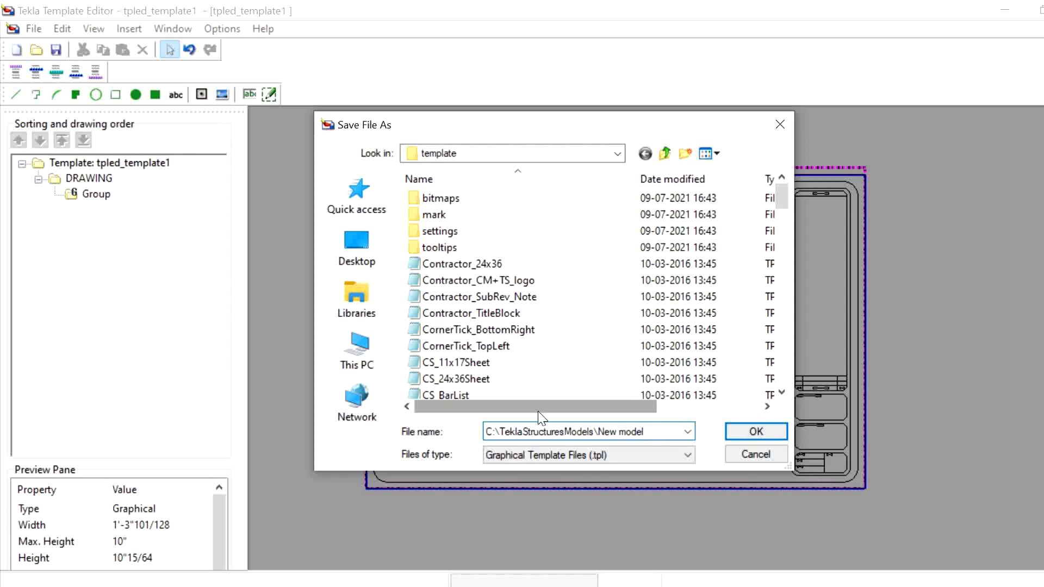
key("Return")
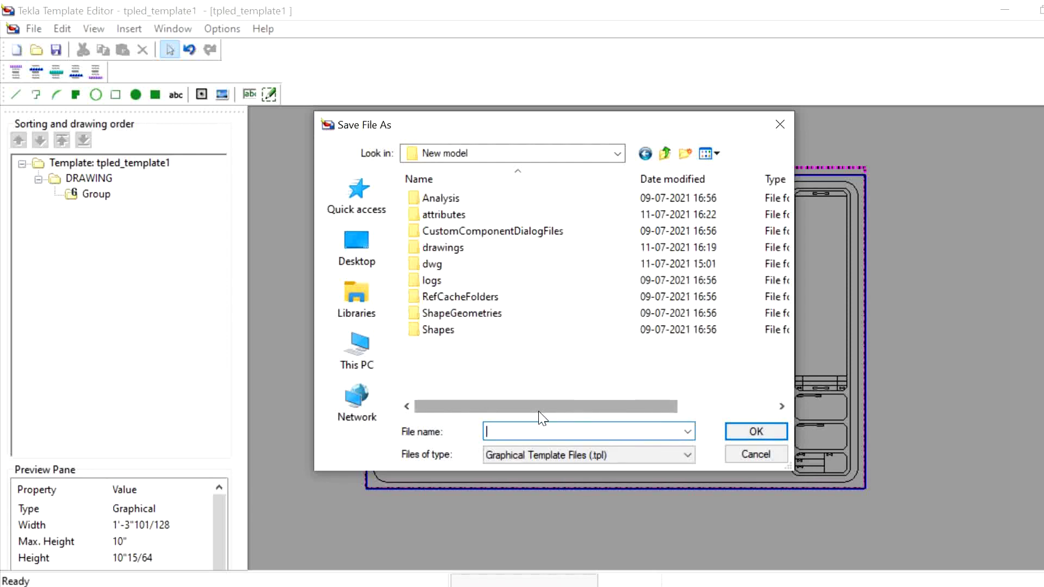
type("test_dwg")
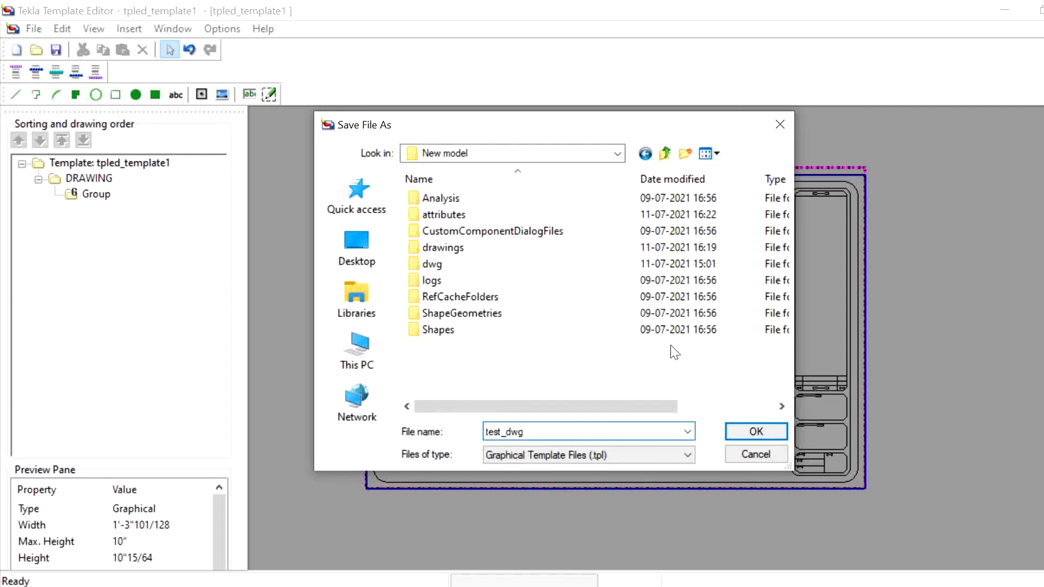
left_click(756, 431)
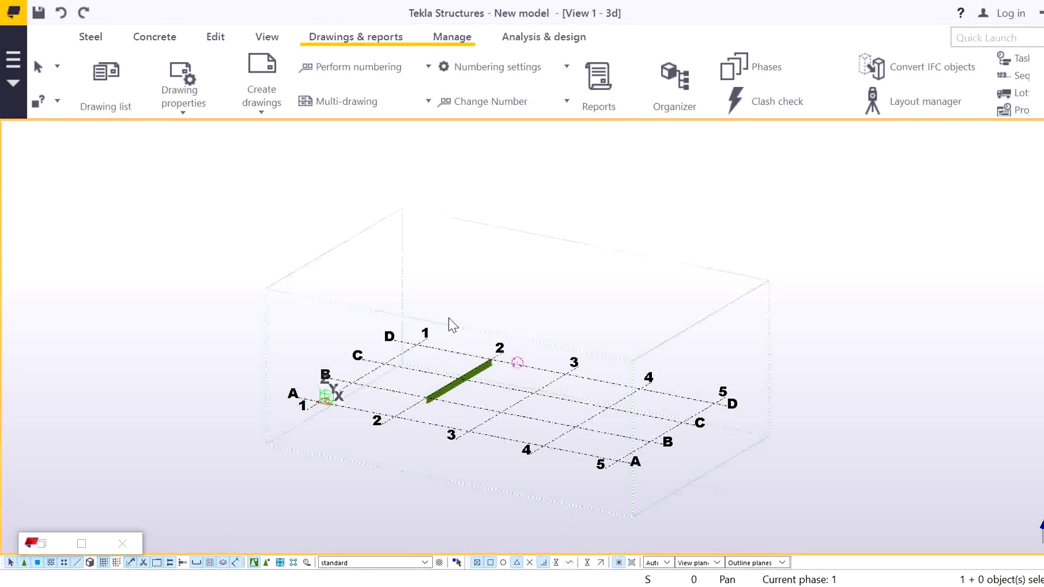
Step: Add a drawing layout named testing based on an existing layout and select it
left_click(187, 111)
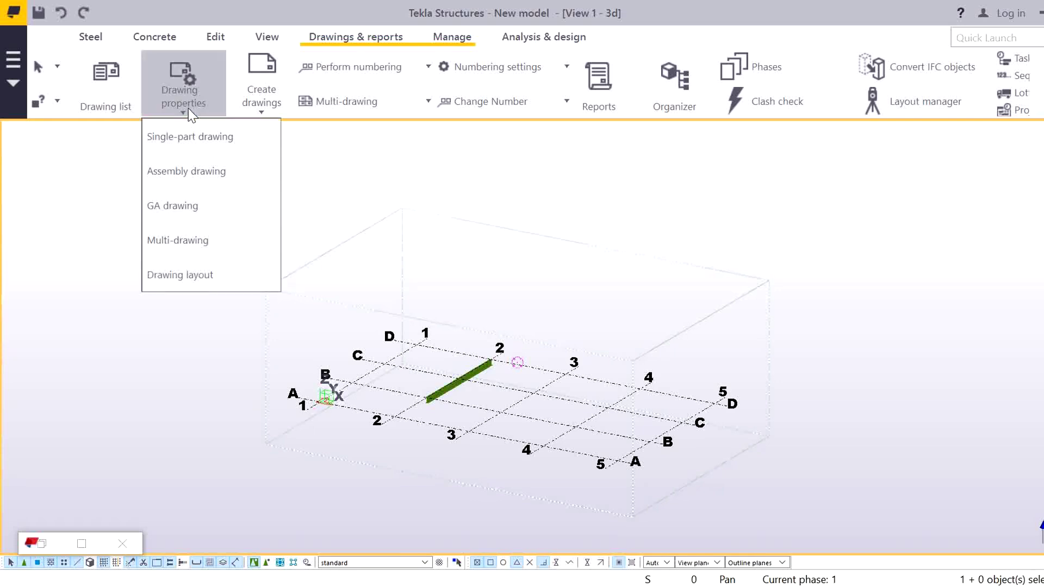
left_click(192, 282)
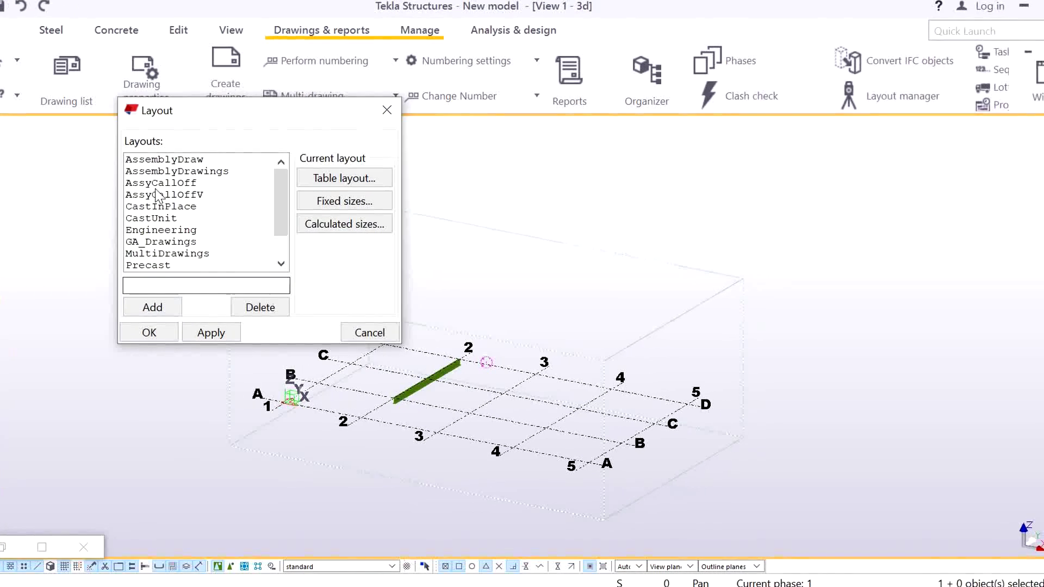
left_click(123, 162)
left_click_drag(116, 281, 15, 280)
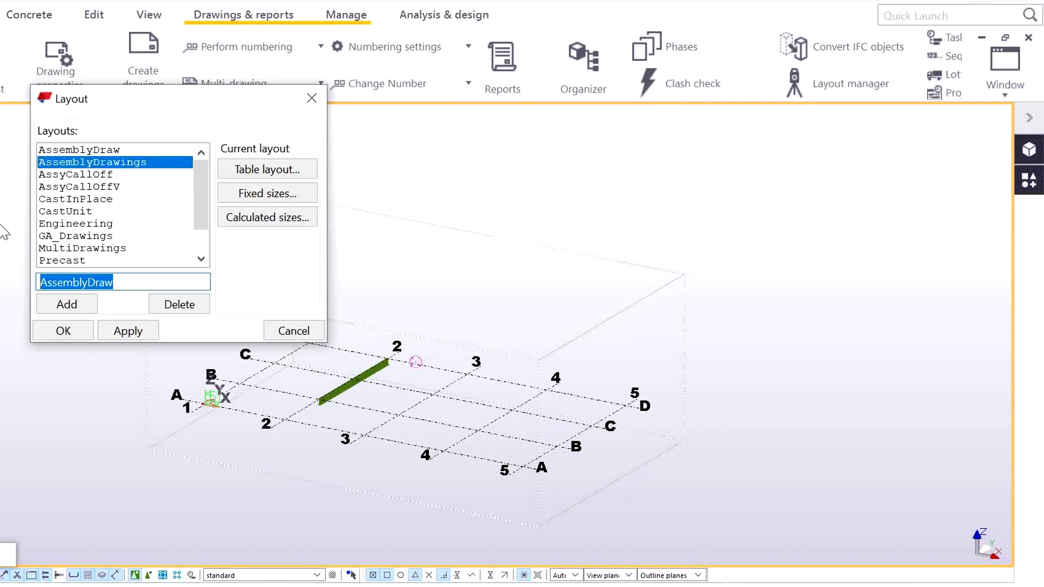
key("BackSpace")
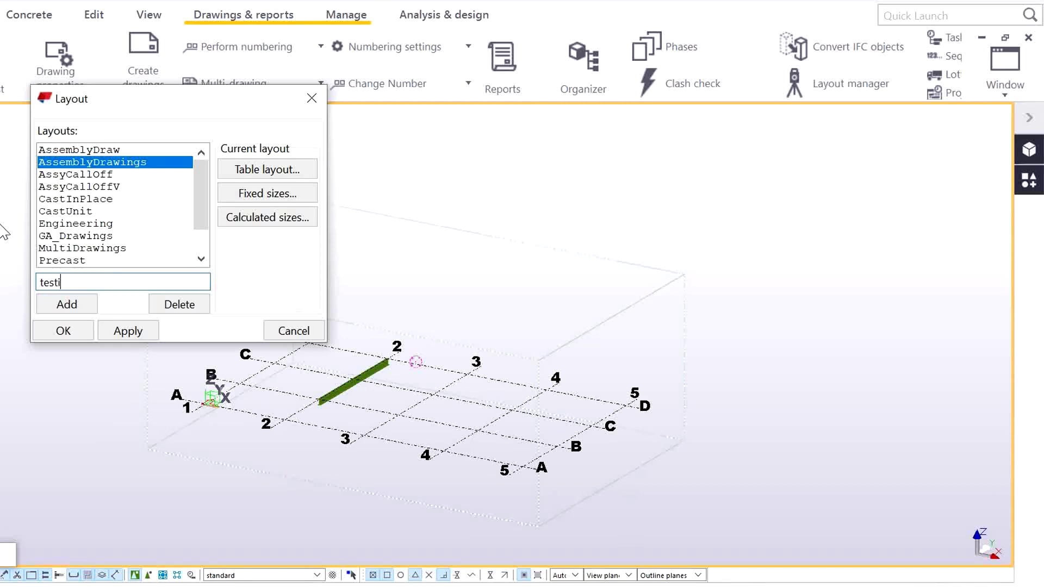
left_click(71, 307)
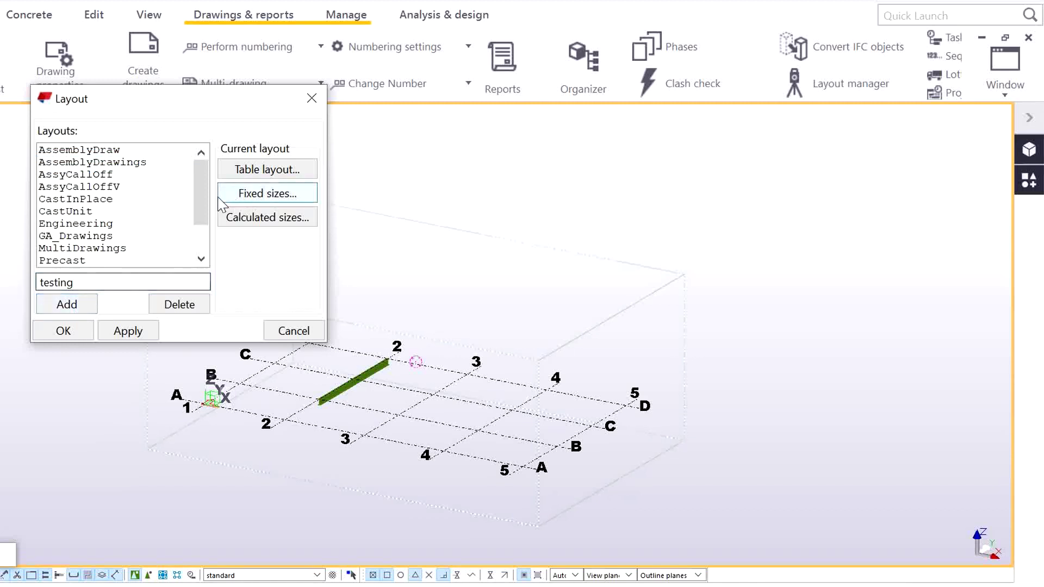
left_click_drag(202, 172, 209, 237)
left_click(71, 261)
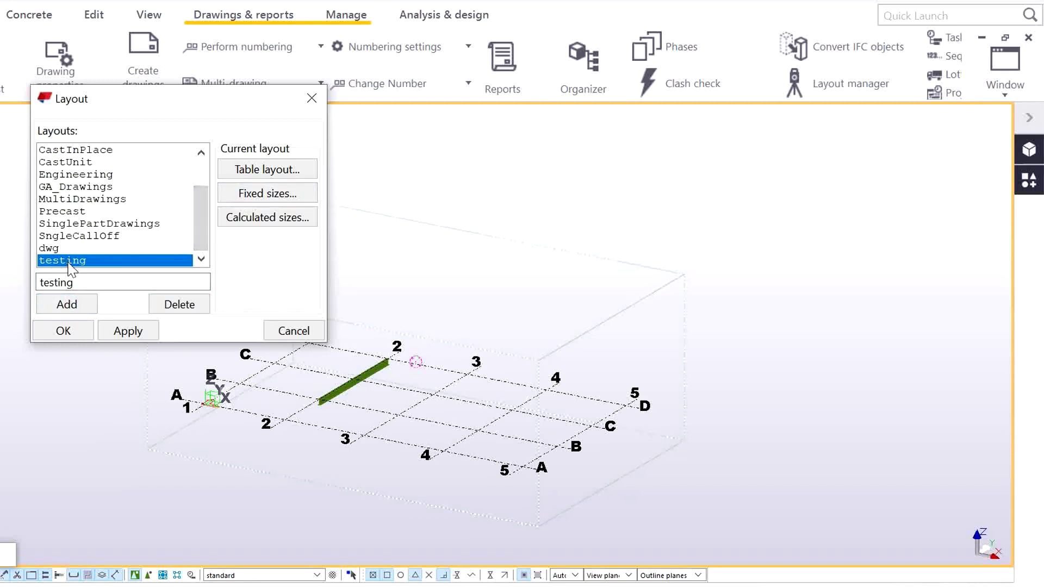
Step: Copy the Assembly11x17 table layout as a new layout named Assembly11x17_test
left_click(280, 173)
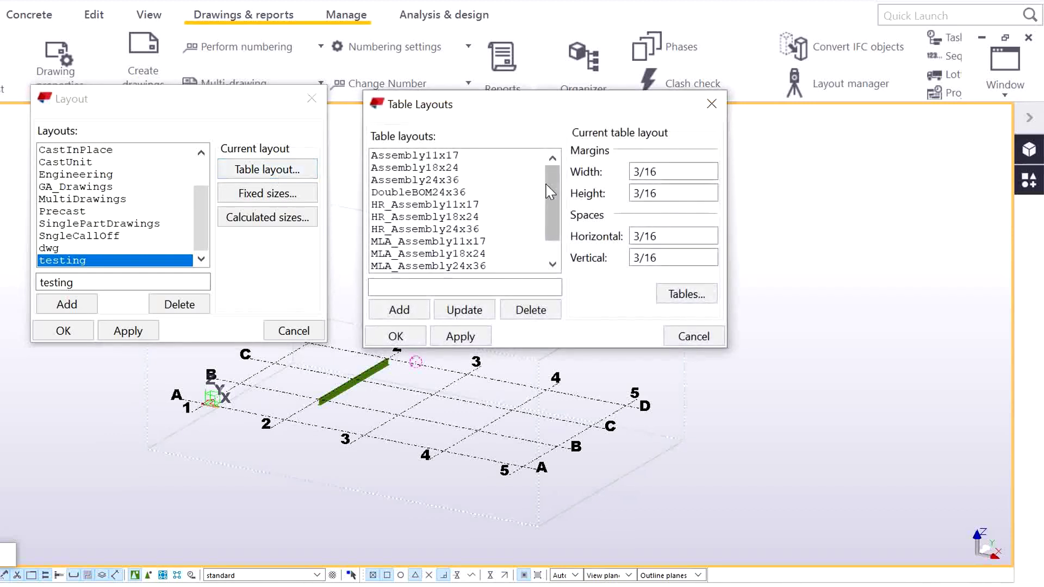
left_click(445, 156)
left_click(452, 287)
type("_")
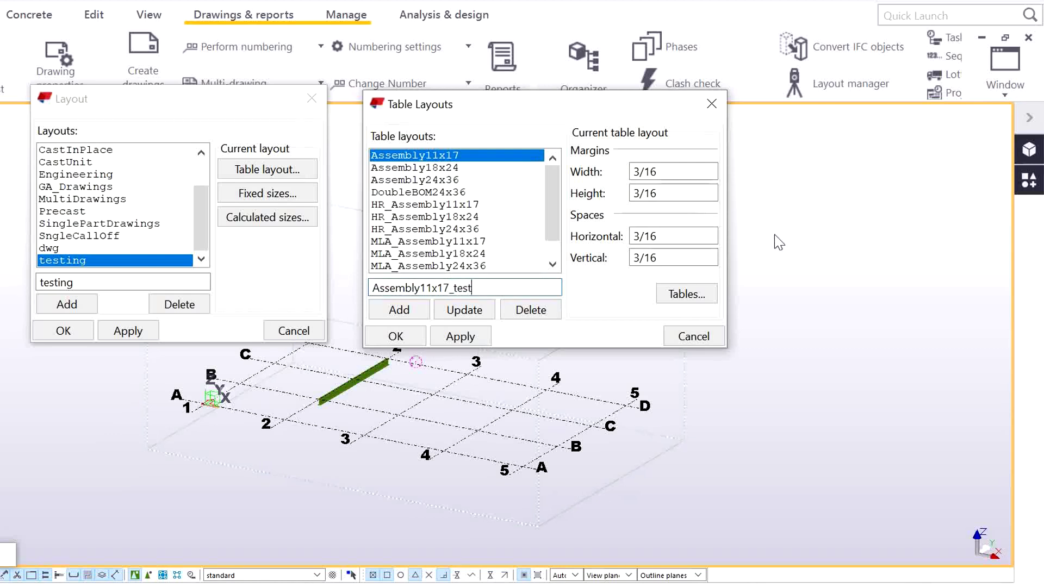
type("test")
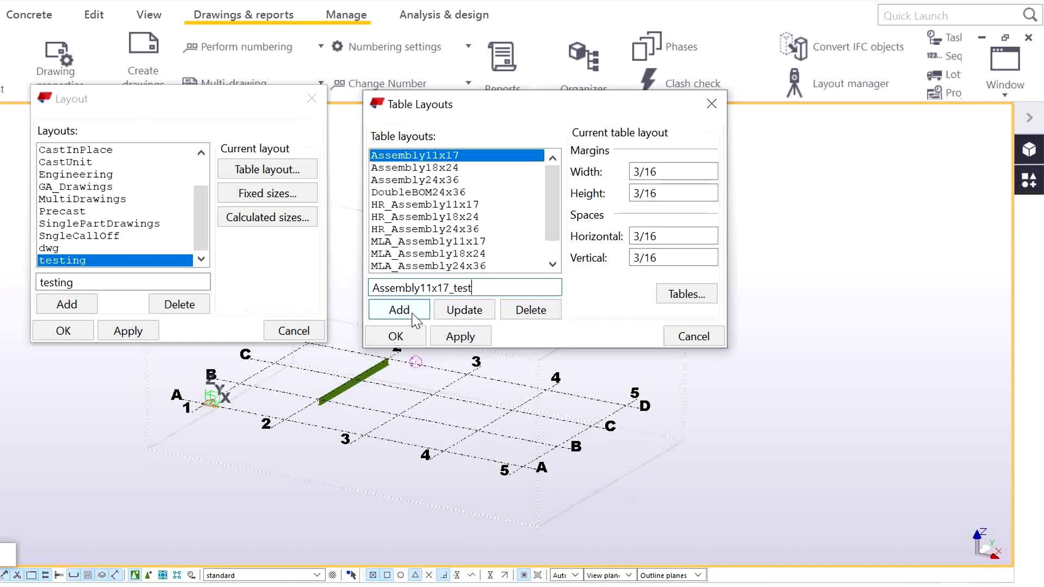
left_click(414, 314)
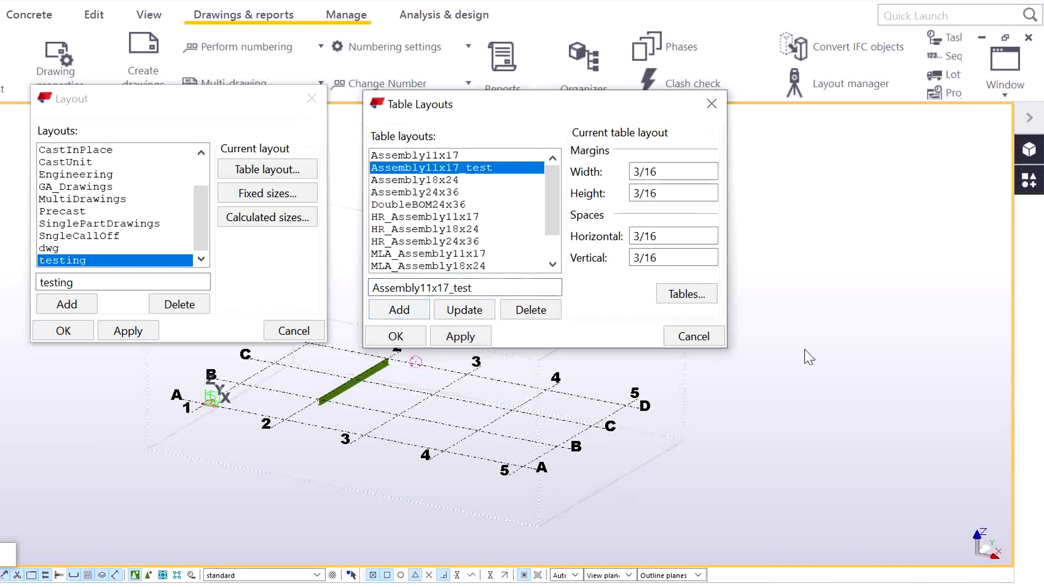
Step: Add the test_dwg table to the chosen tables of Assembly11x17_test
left_click(688, 296)
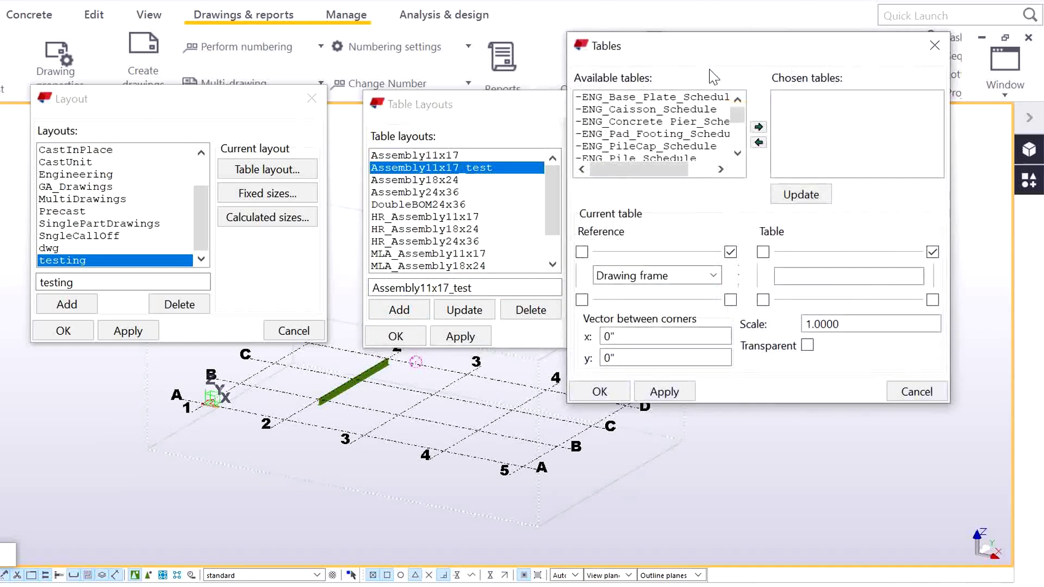
left_click_drag(738, 120, 739, 155)
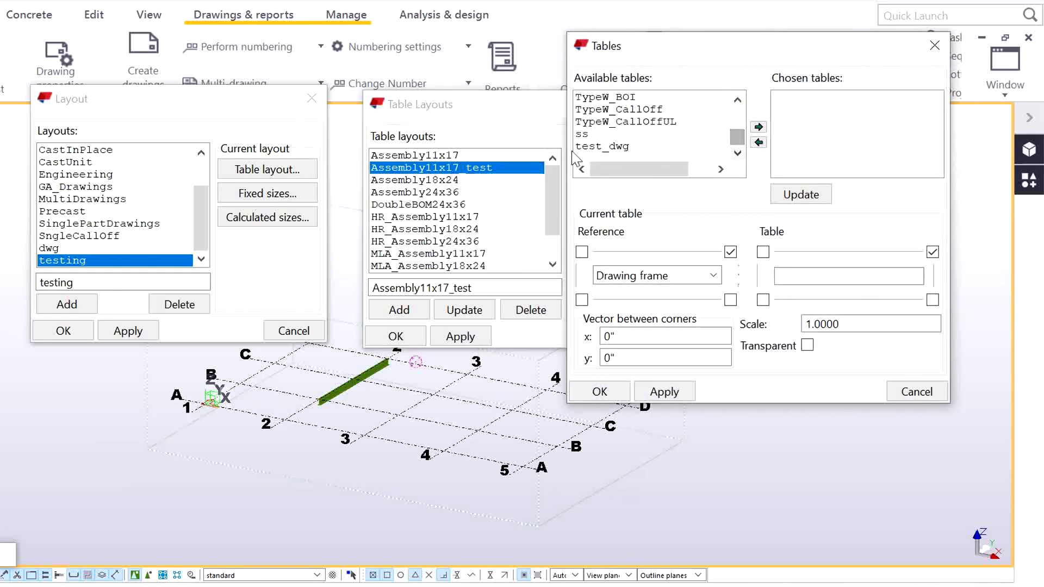
left_click(600, 150)
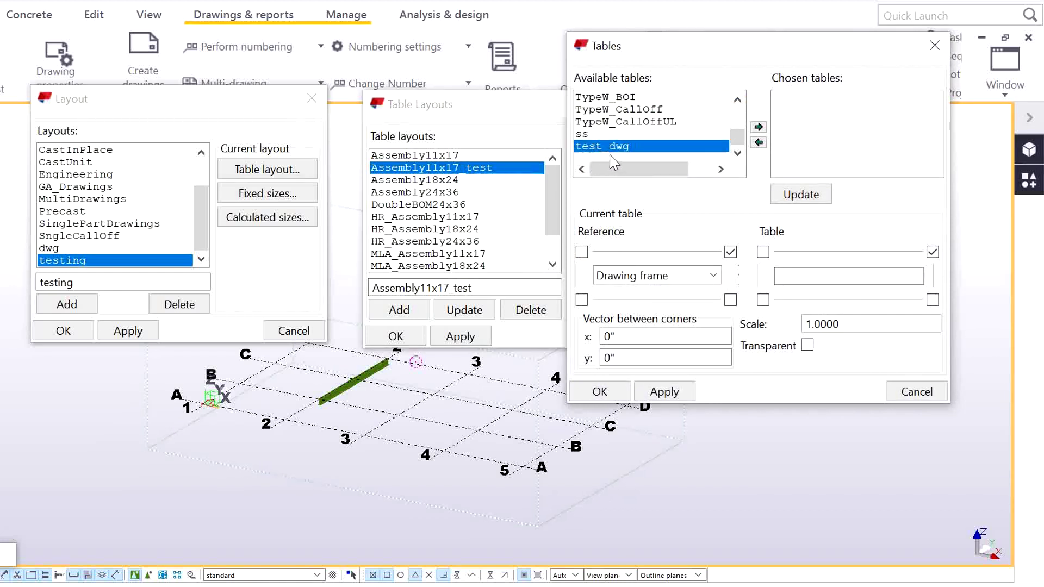
left_click(759, 127)
left_click(801, 100)
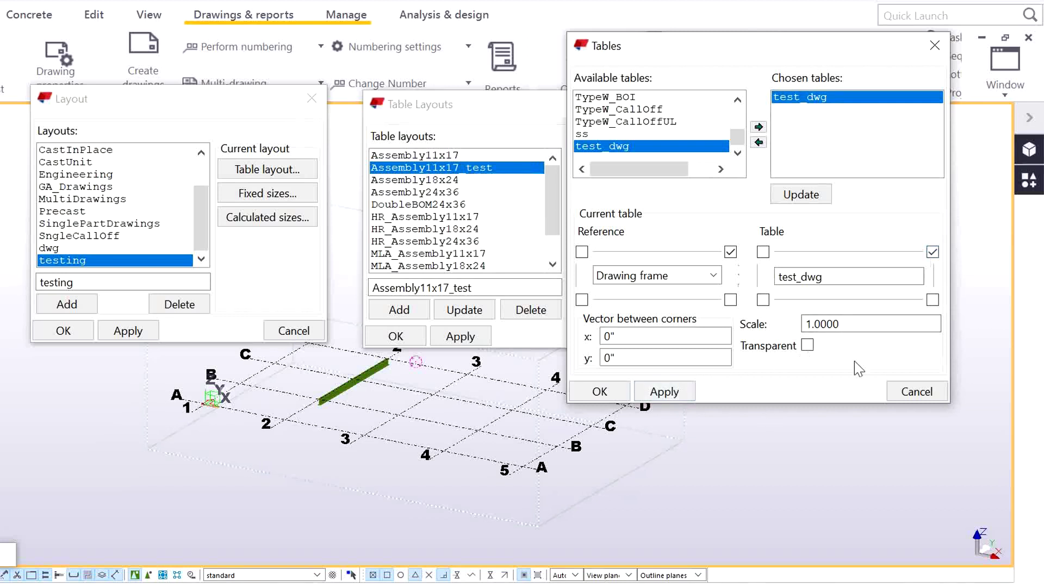
Step: Apply and confirm the tables, table layout and layout settings dialogs
left_click(663, 391)
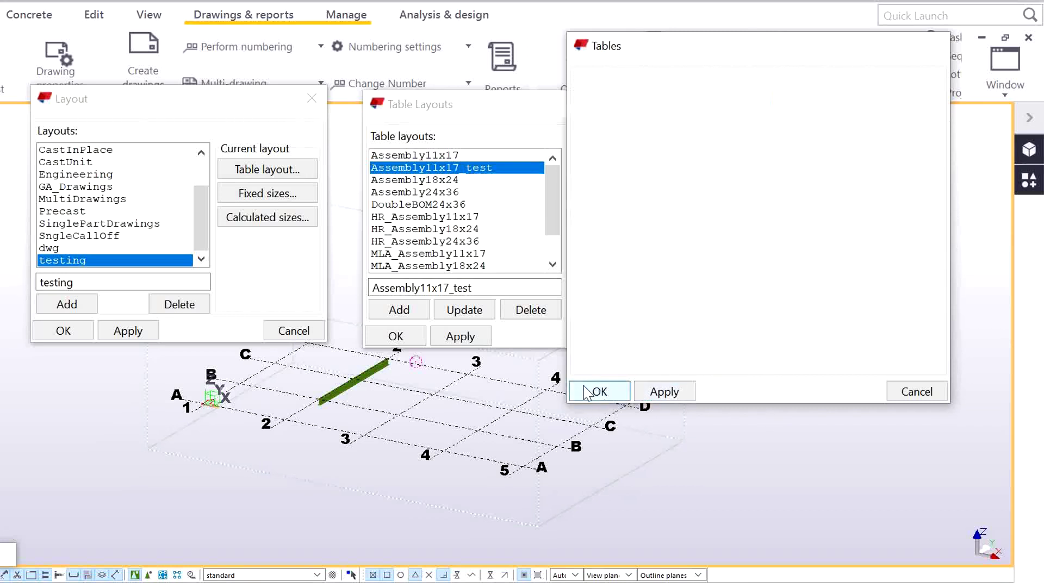
left_click(600, 391)
left_click(472, 334)
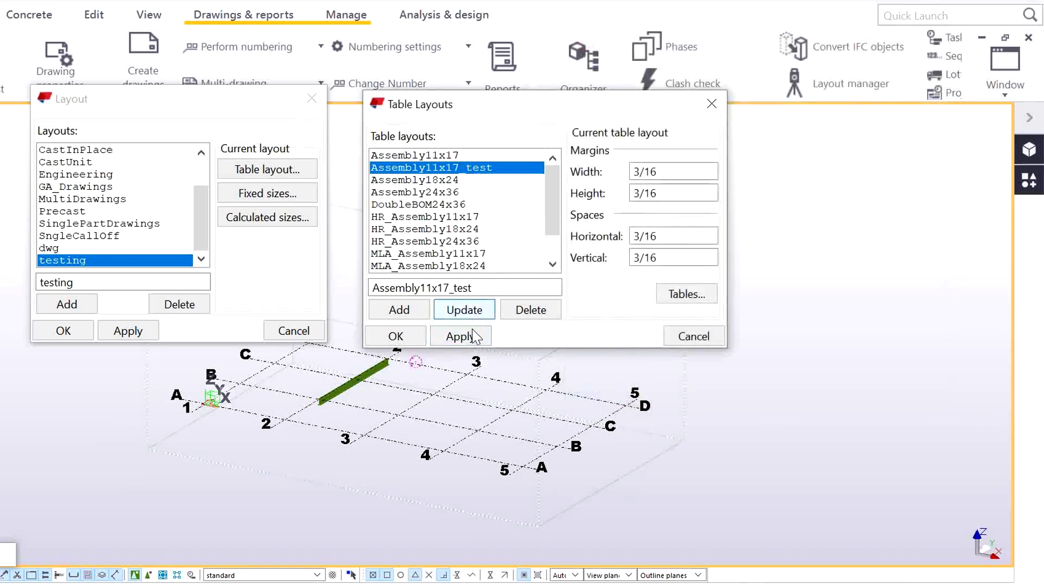
left_click(389, 337)
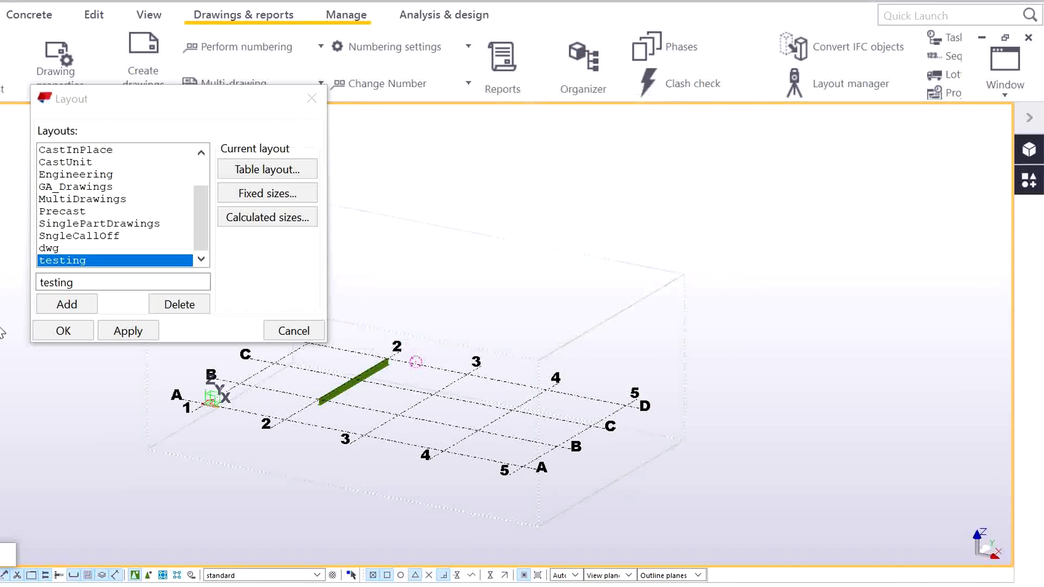
left_click(55, 332)
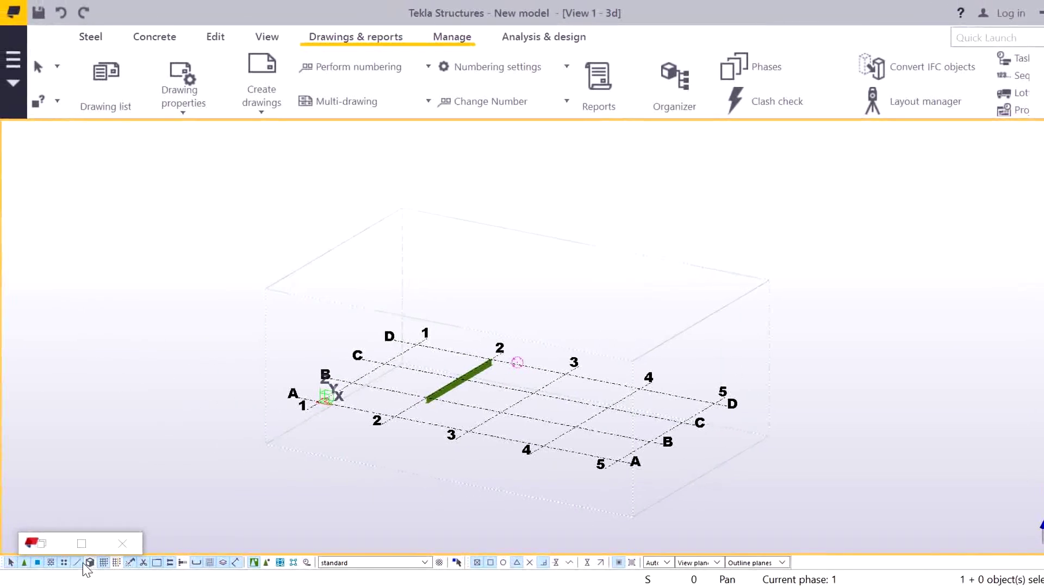
left_click(81, 543)
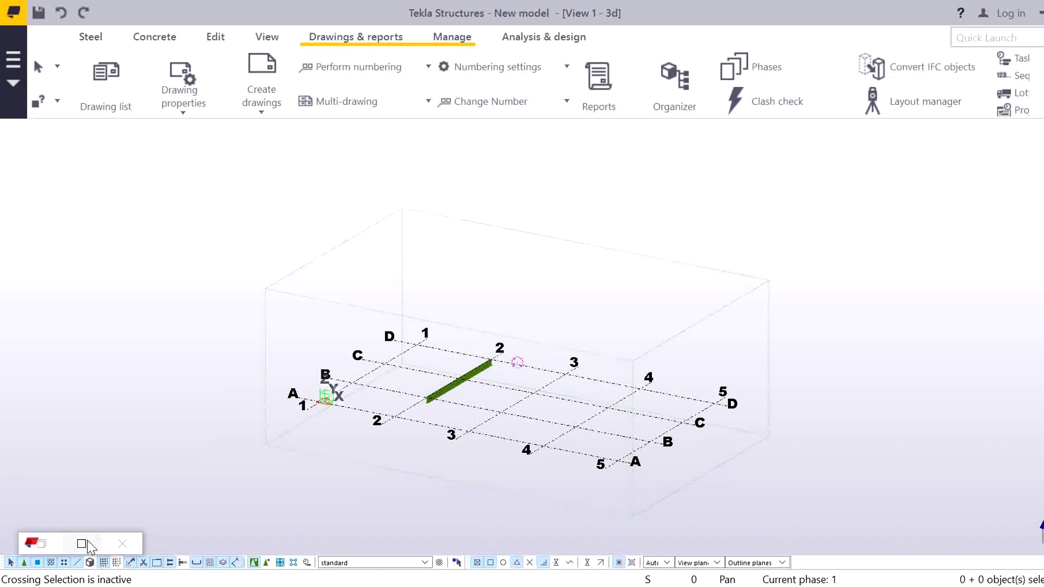
Step: Choose the testing layout in the B1 assembly drawing's layout properties
left_click(81, 543)
right_click(629, 107)
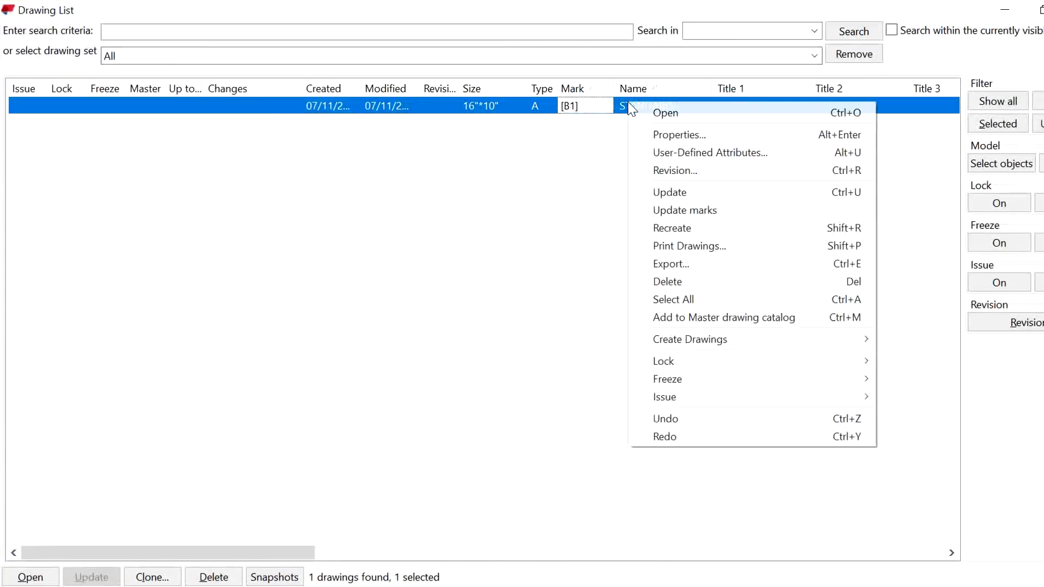
left_click(664, 136)
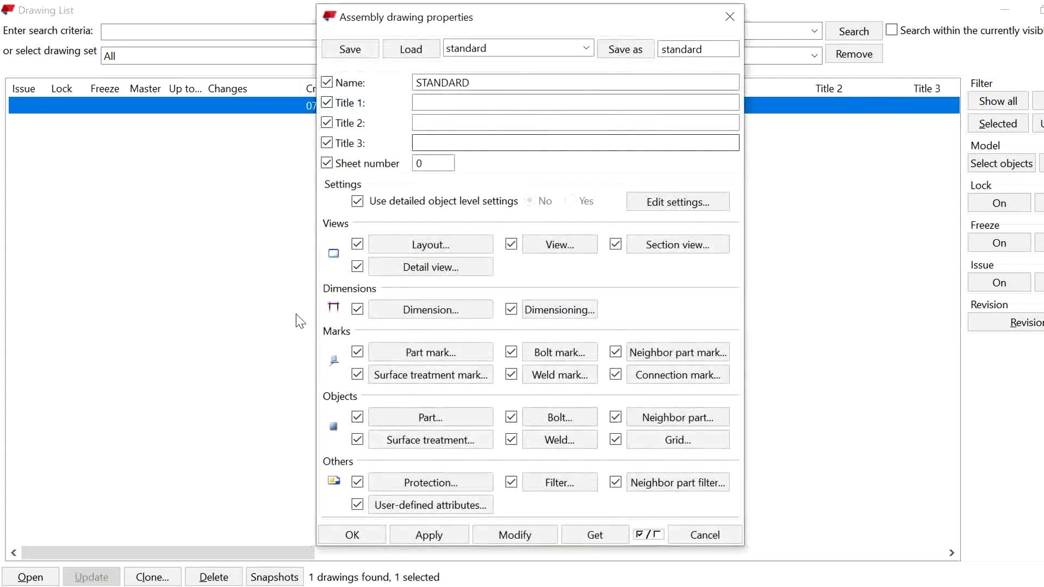
left_click(440, 246)
left_click(735, 140)
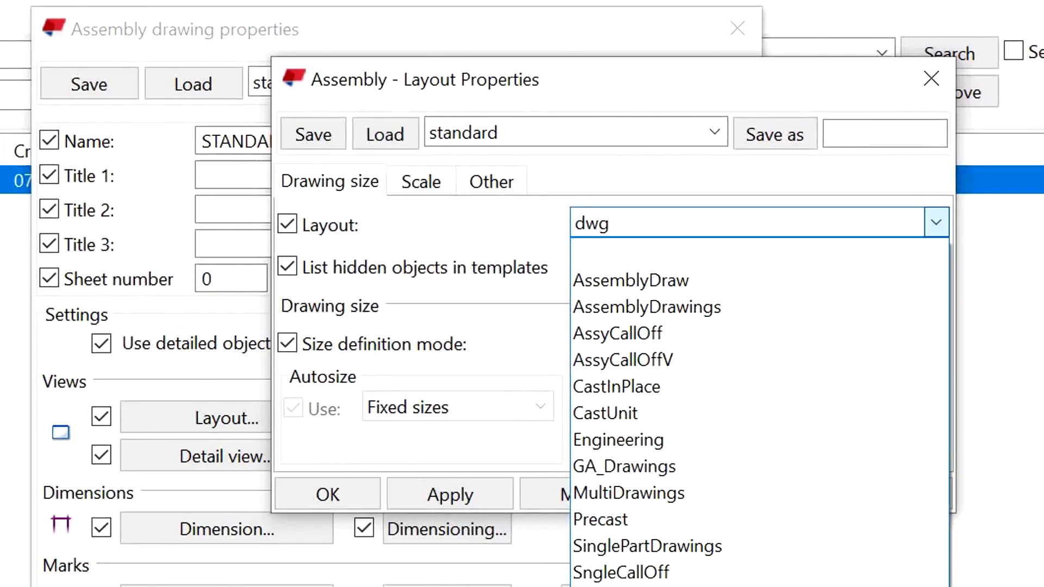
left_click(598, 586)
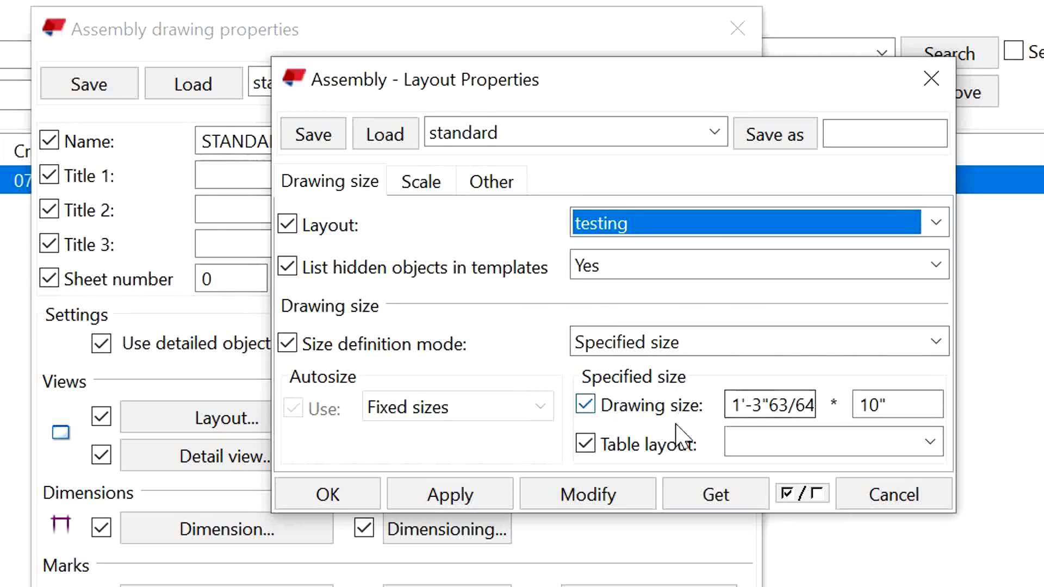
Step: Set the table layout to Assembly11x17_test and confirm both property dialogs
left_click(891, 441)
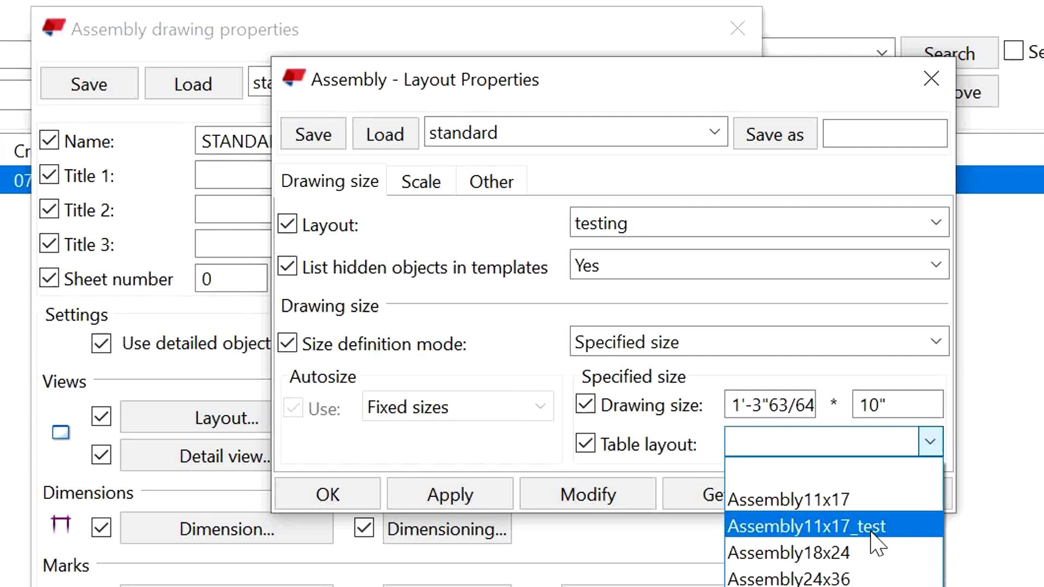
left_click(875, 534)
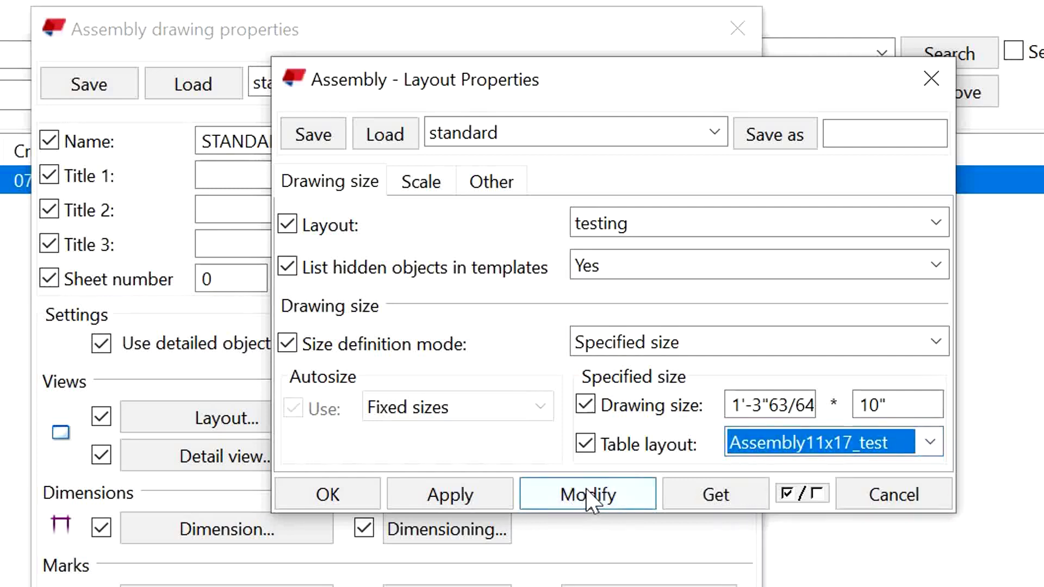
left_click(342, 503)
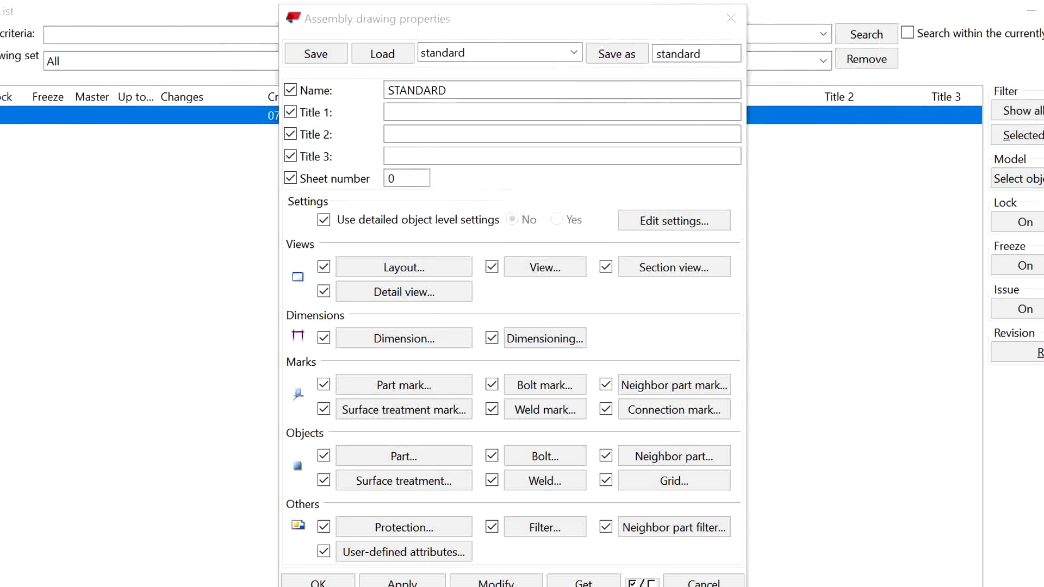
left_click(353, 535)
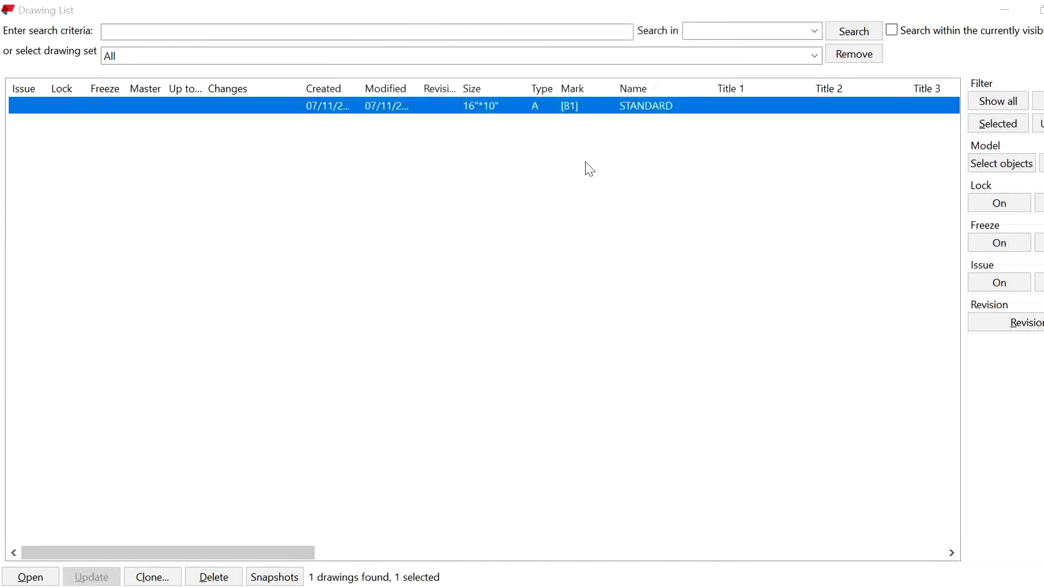
Step: Open the B1 assembly drawing and pan and zoom to inspect the title block
double_click(591, 107)
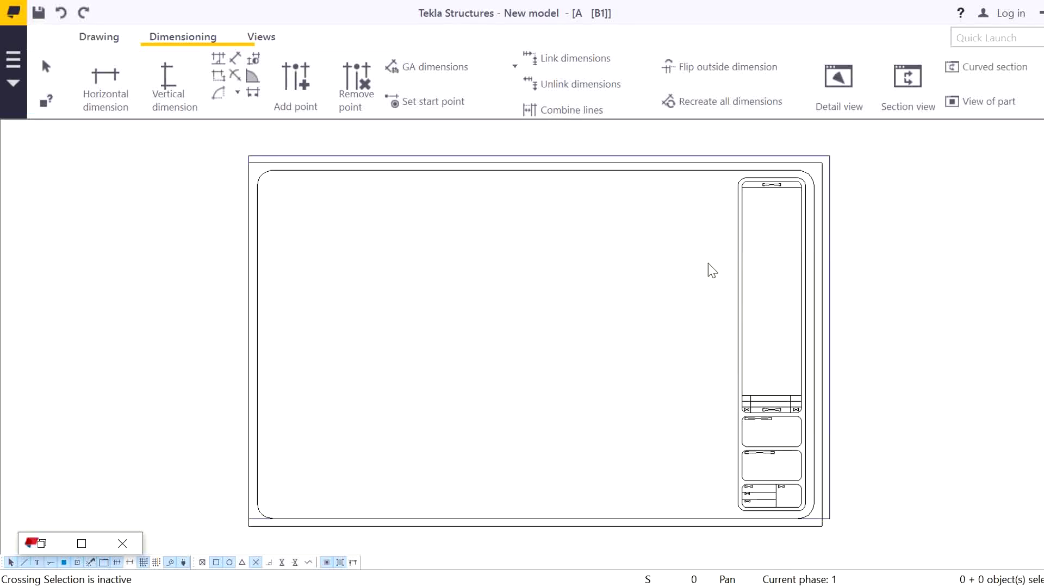
middle_click_drag(587, 333, 449, 331)
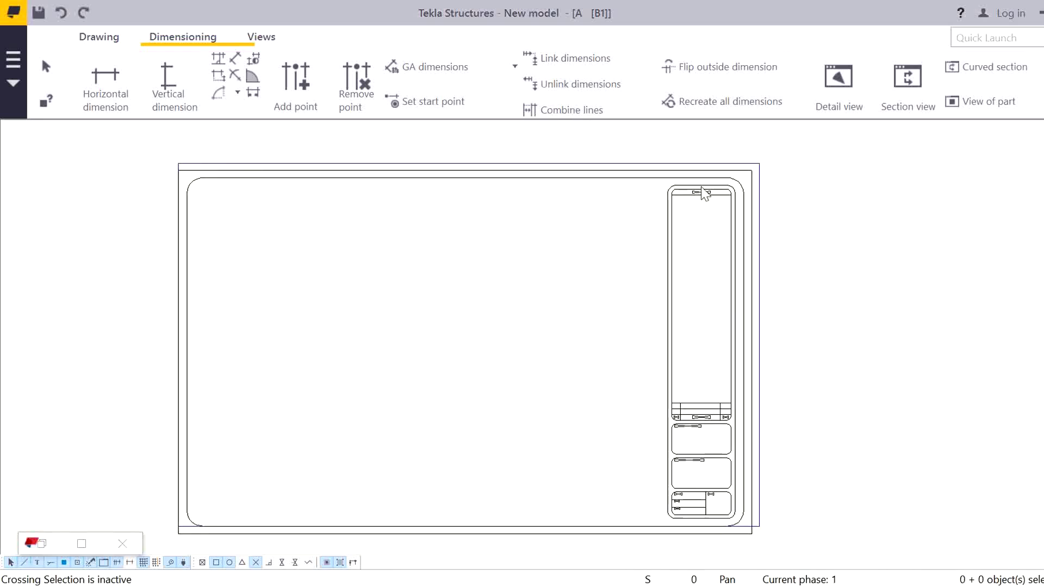
scroll(845, 209, "up", 1)
scroll(261, 170, "up", 1)
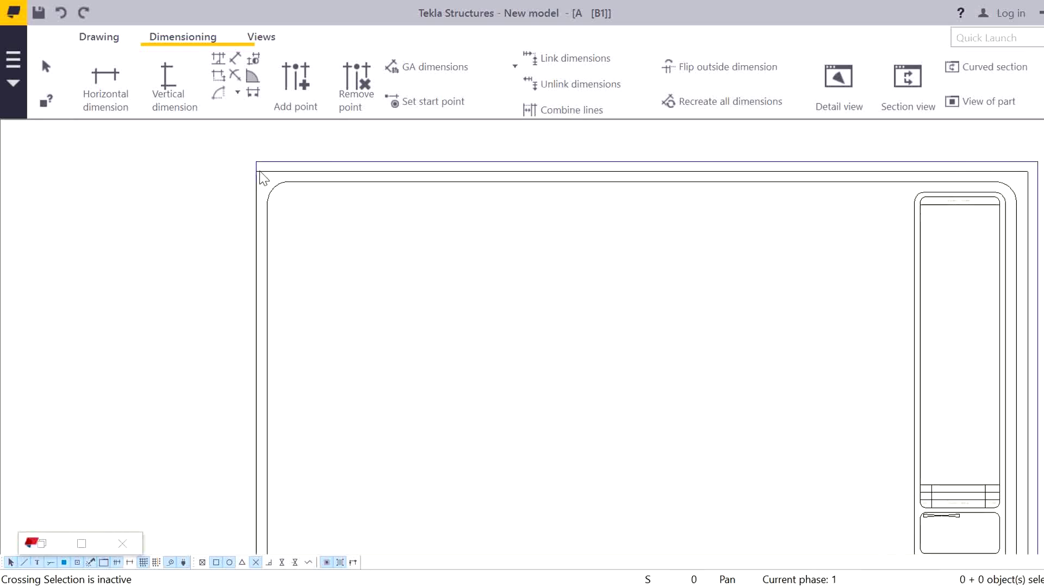
scroll(261, 173, "down", 1)
scroll(587, 222, "down", 1)
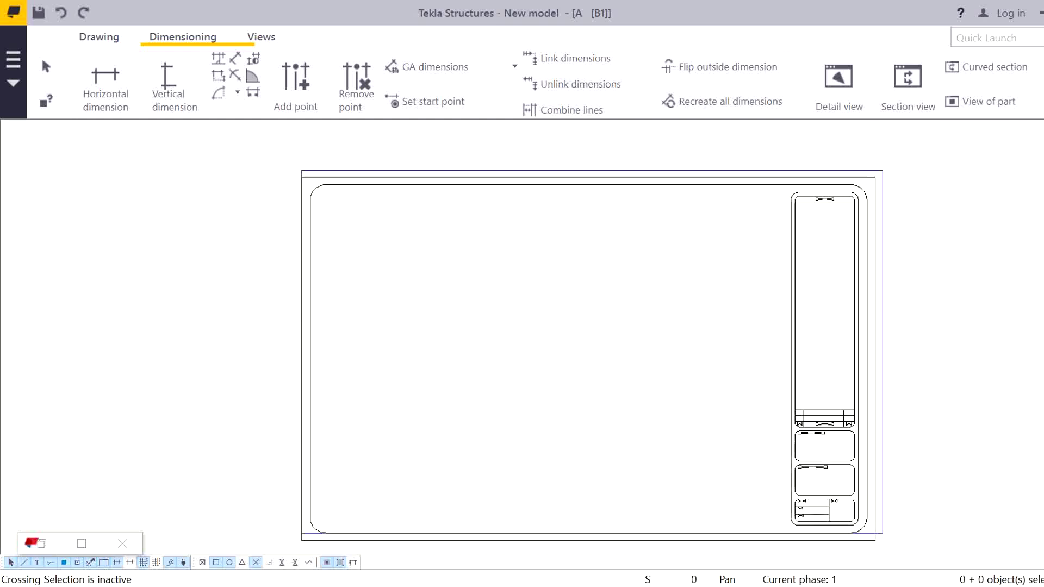
left_click(81, 543)
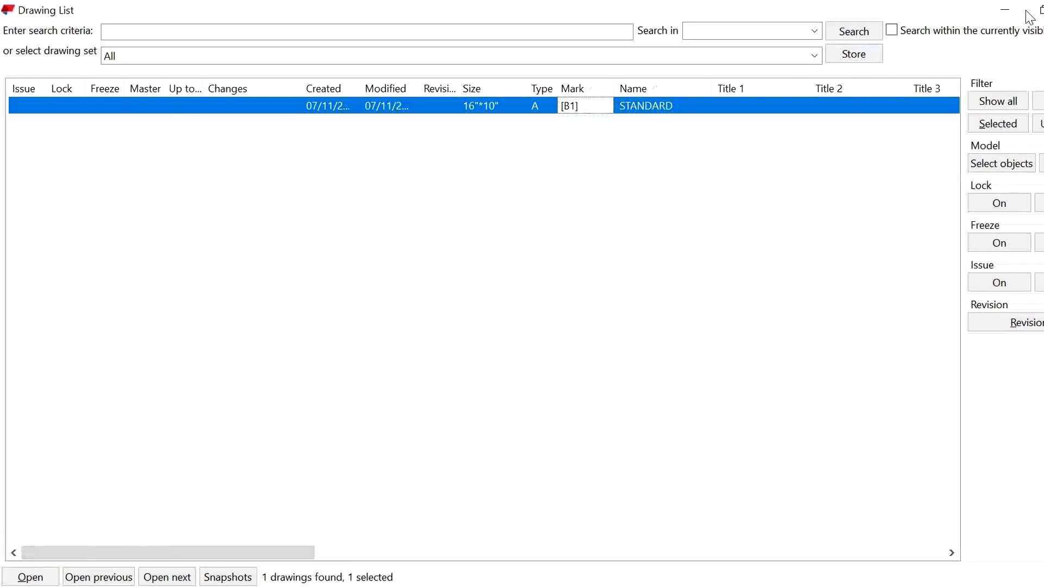
left_click(1006, 10)
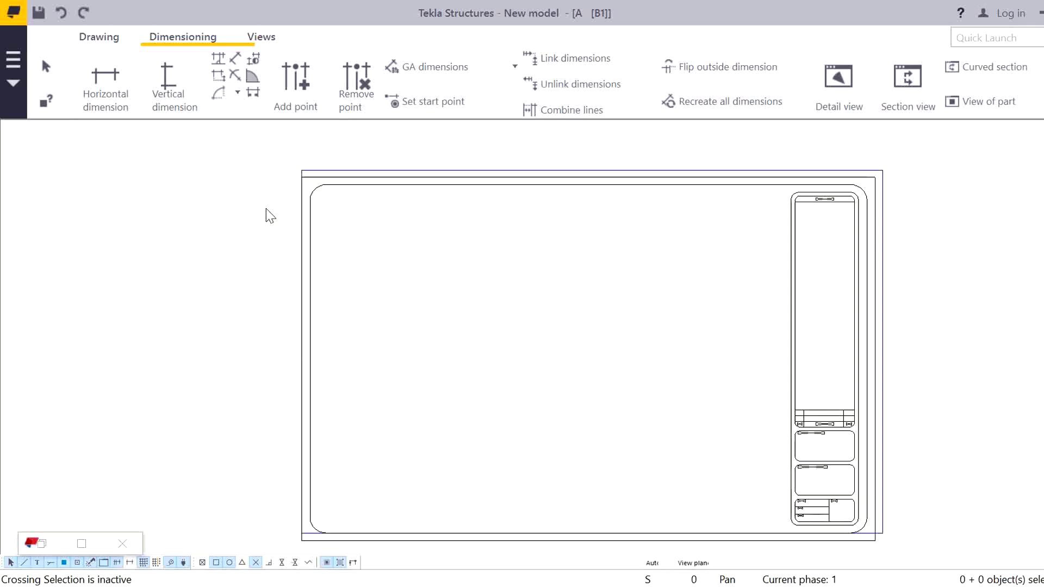
Step: Close the drawing and select the testing layout's Assembly11x17_test table layout
key("ctrl+w")
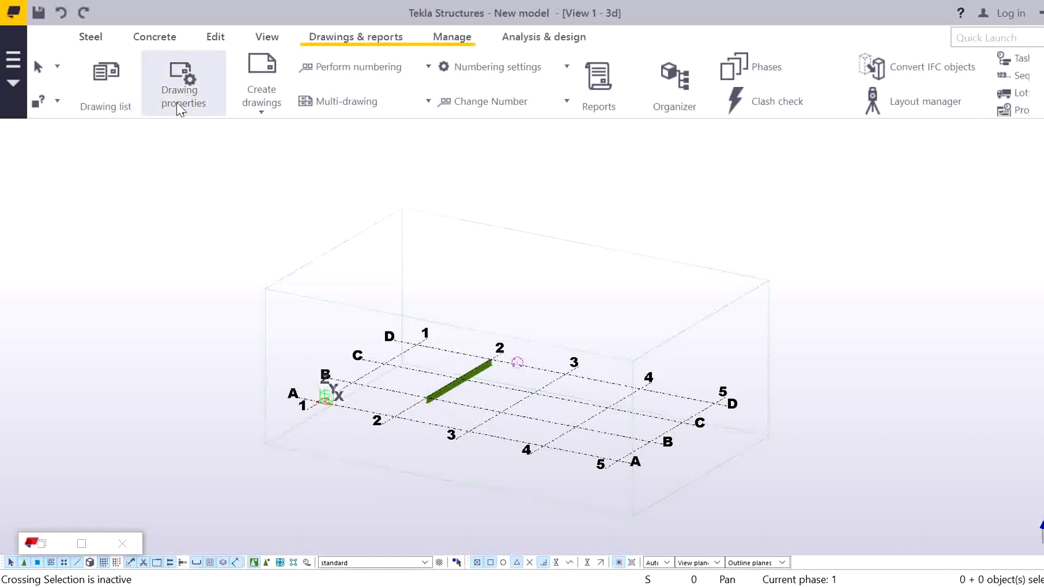
left_click(174, 106)
left_click(175, 272)
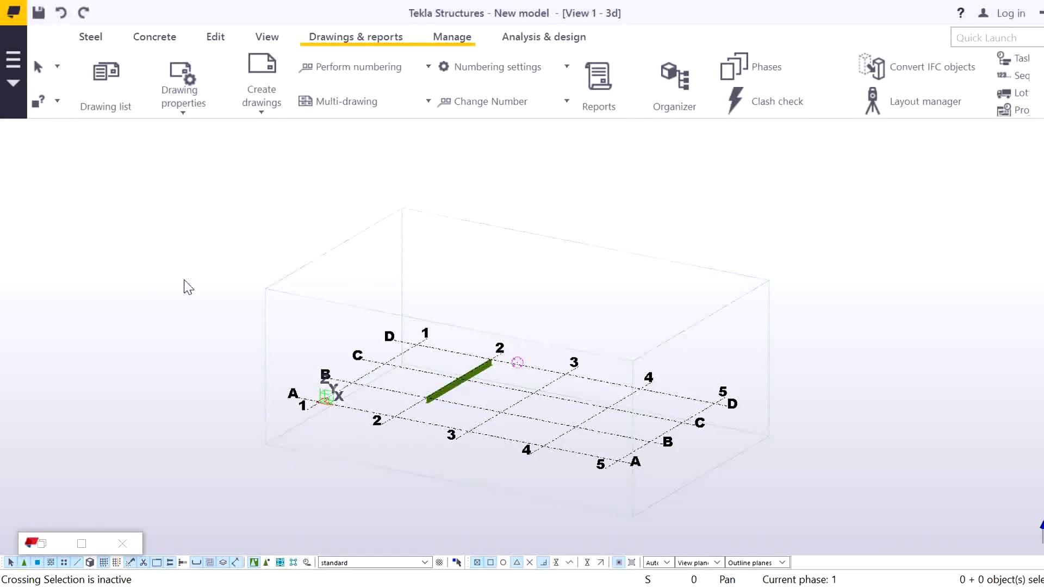
scroll(232, 203, "down", 2)
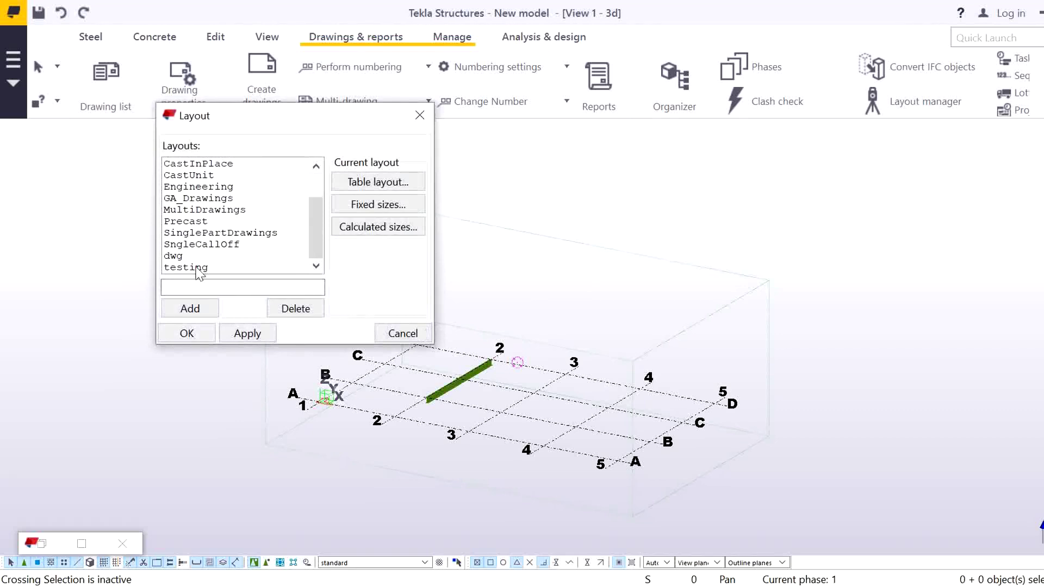
left_click(197, 268)
left_click(378, 181)
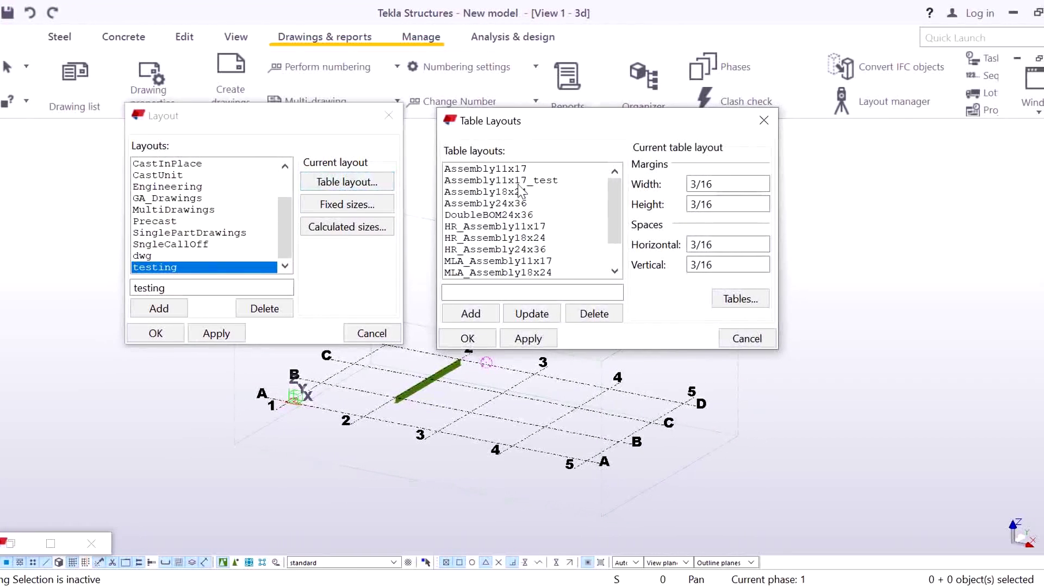
left_click(523, 180)
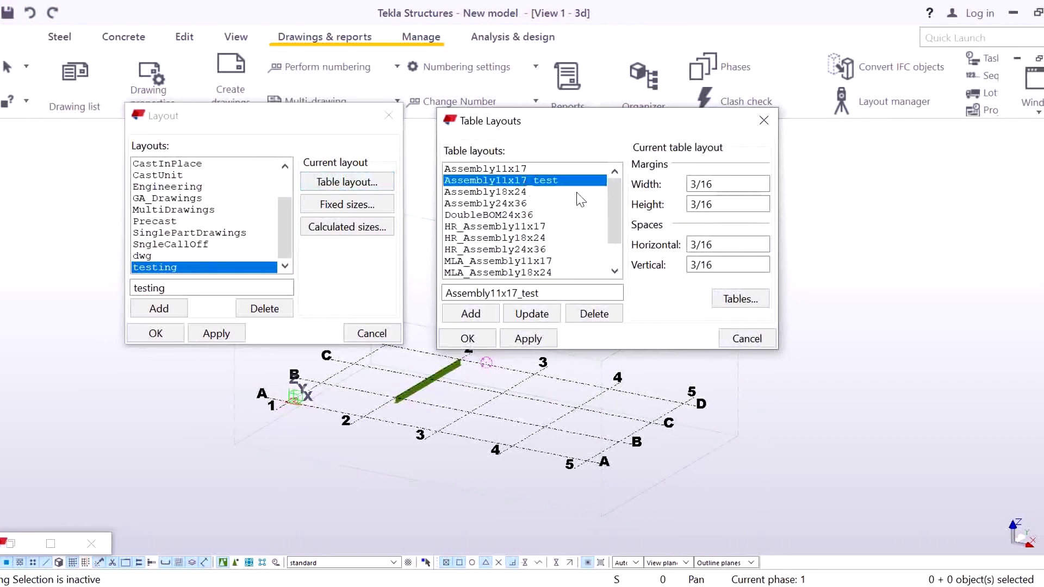
Step: Set the test_dwg table's horizontal and vertical offsets to 3/16 and update it
left_click(739, 300)
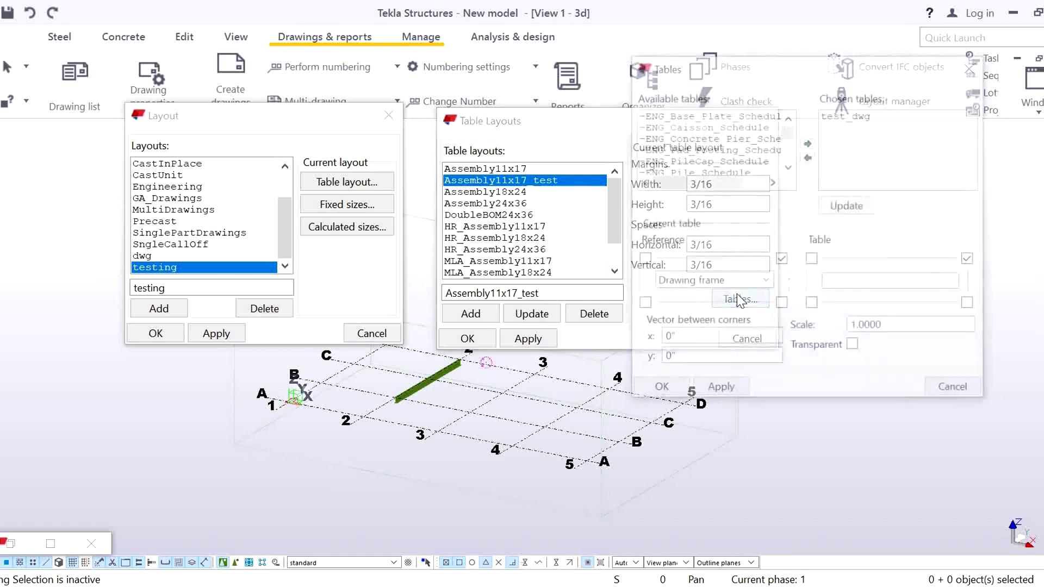
left_click(852, 115)
double_click(689, 338)
type("3/16")
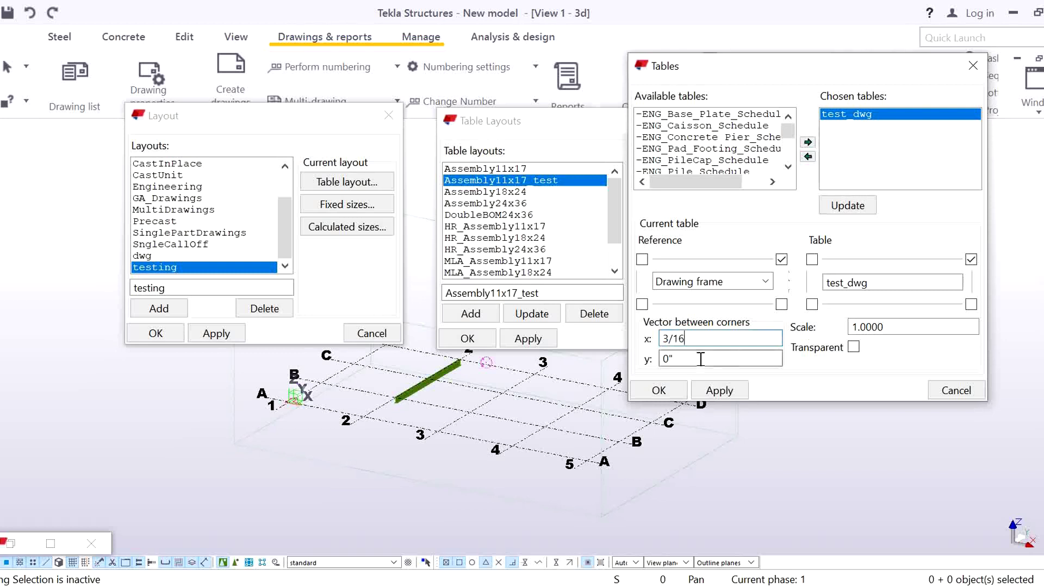
double_click(666, 359)
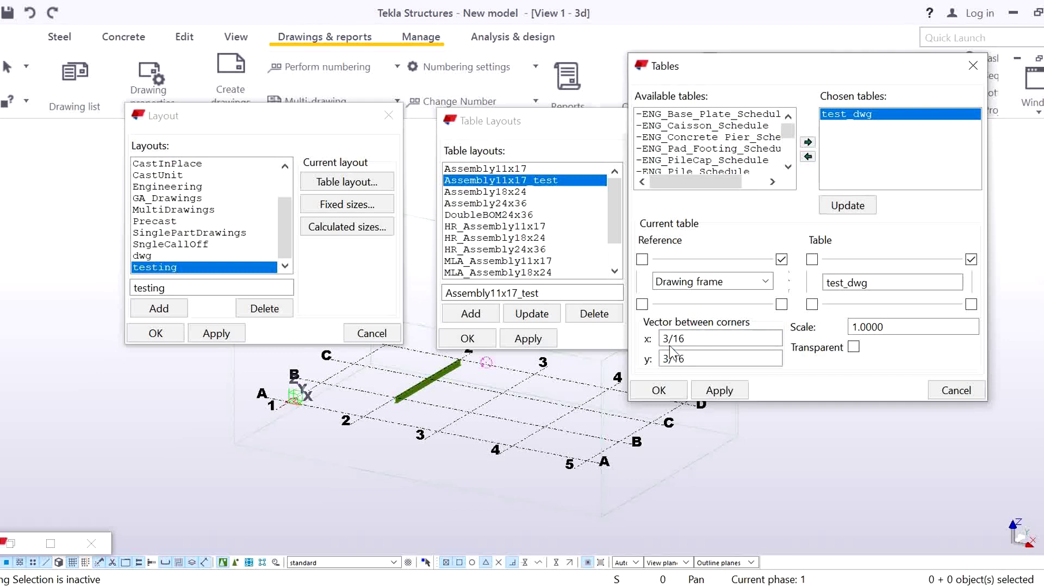
left_click(851, 205)
Step: Apply and confirm the tables, table layout and testing layout dialogs
left_click(730, 389)
left_click(659, 389)
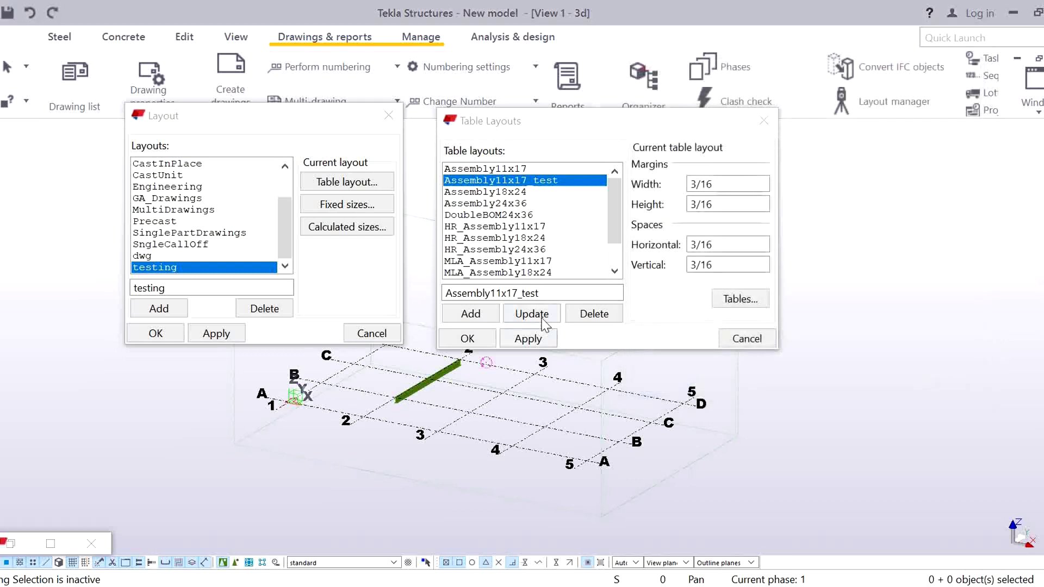
left_click(535, 339)
left_click(467, 338)
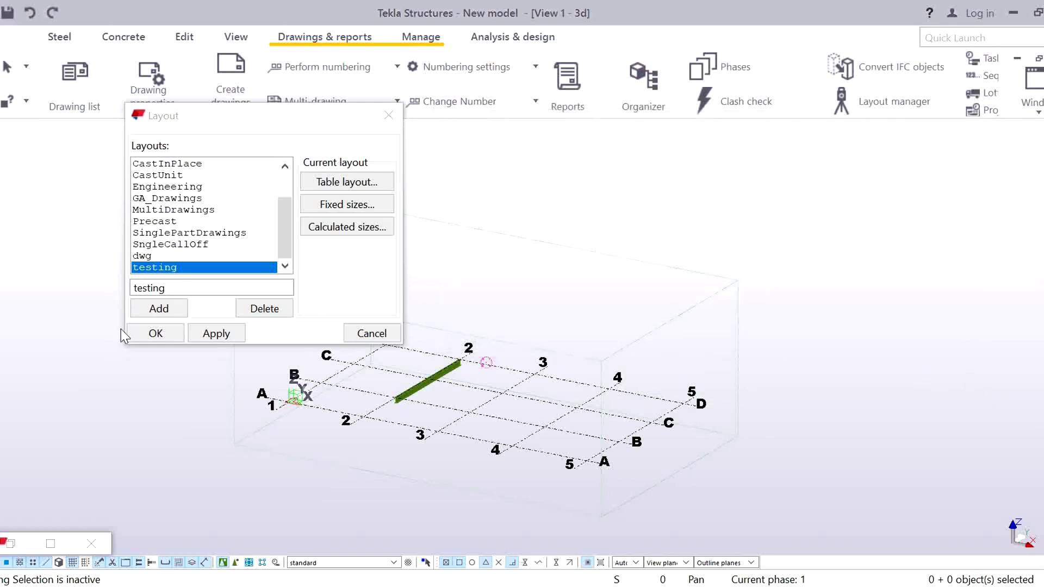
left_click(217, 333)
left_click(155, 334)
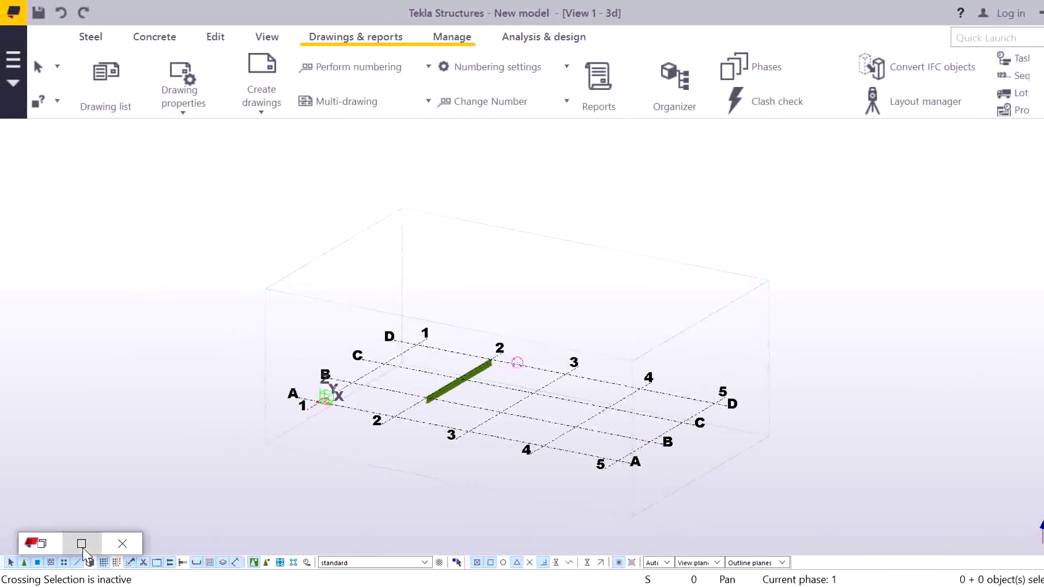
Step: Reopen the B1 drawing and zoom to check the inset title block
left_click(50, 543)
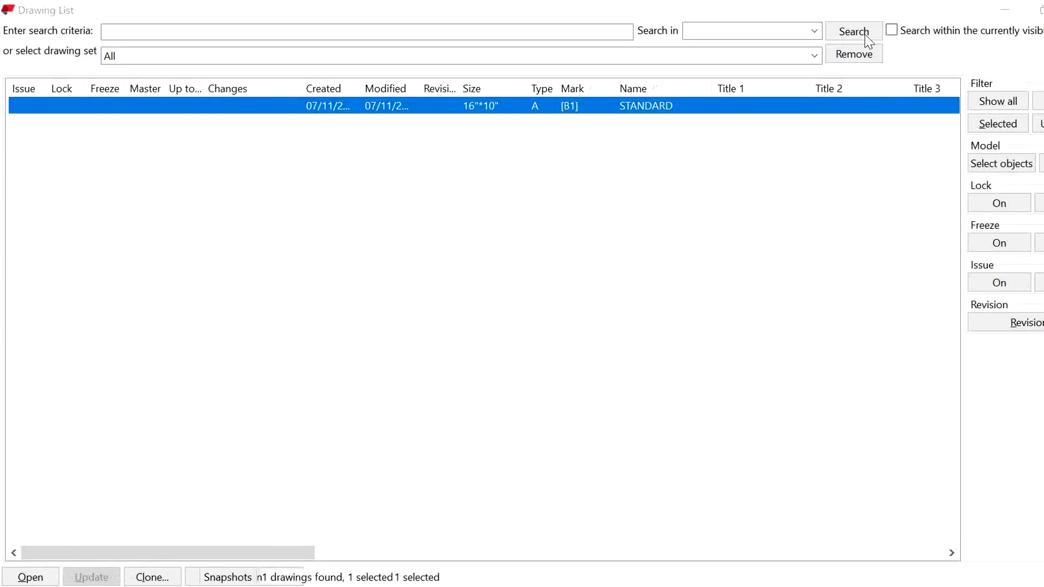
left_click(1006, 9)
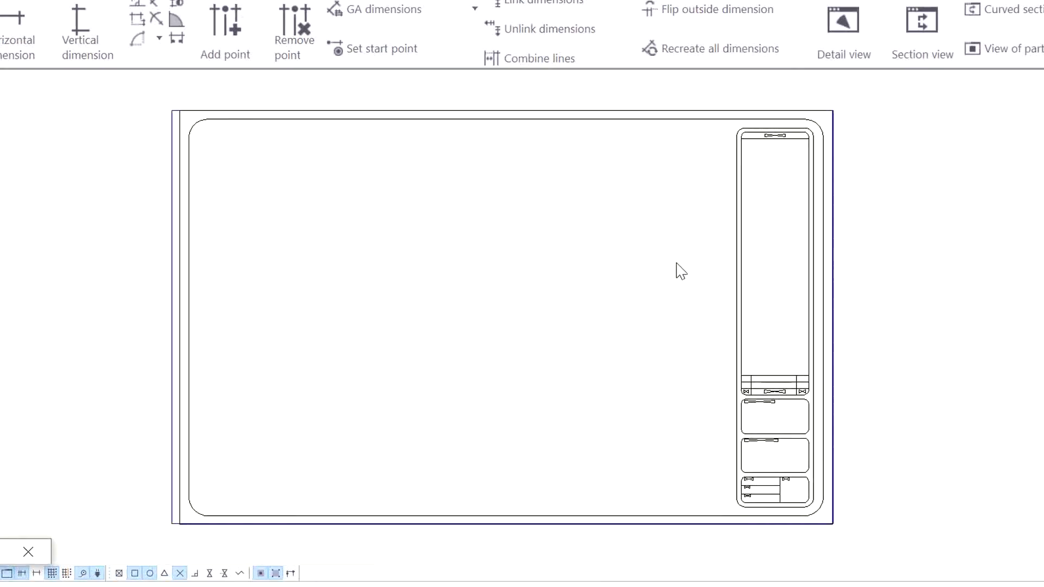
scroll(650, 238, "down", 2)
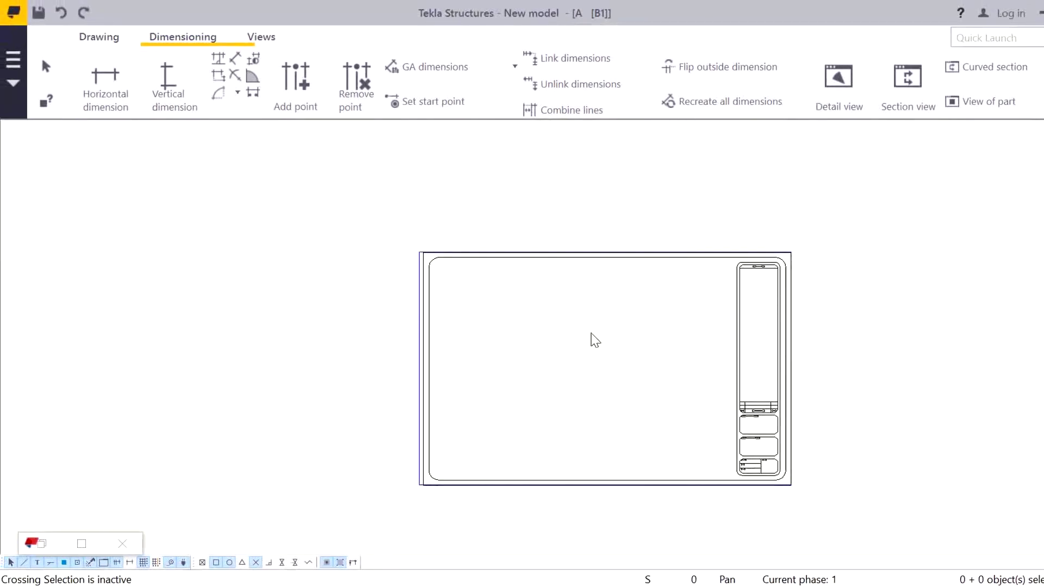
scroll(598, 354, "up", 1)
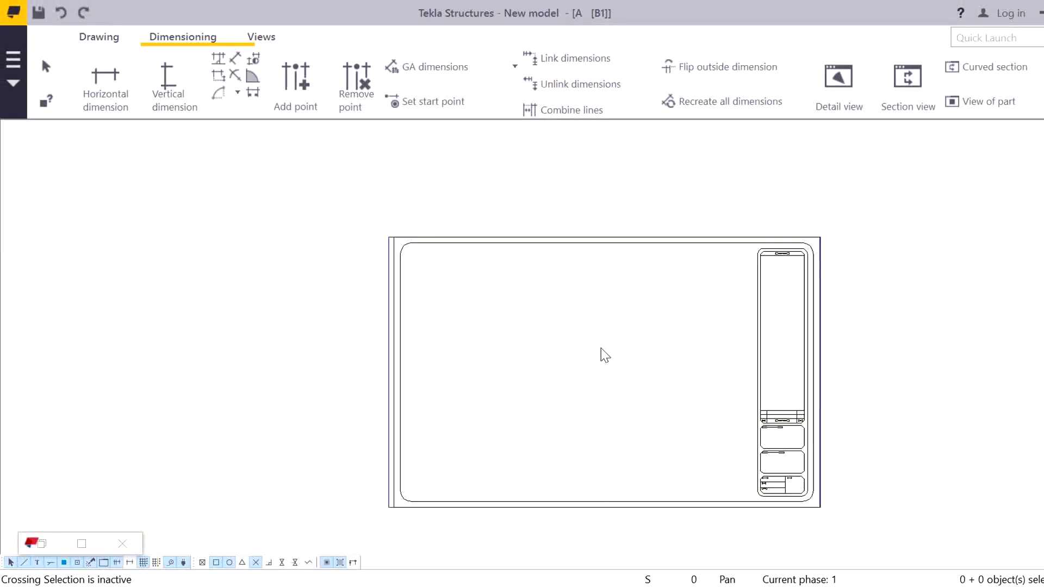
scroll(511, 346, "down", 2)
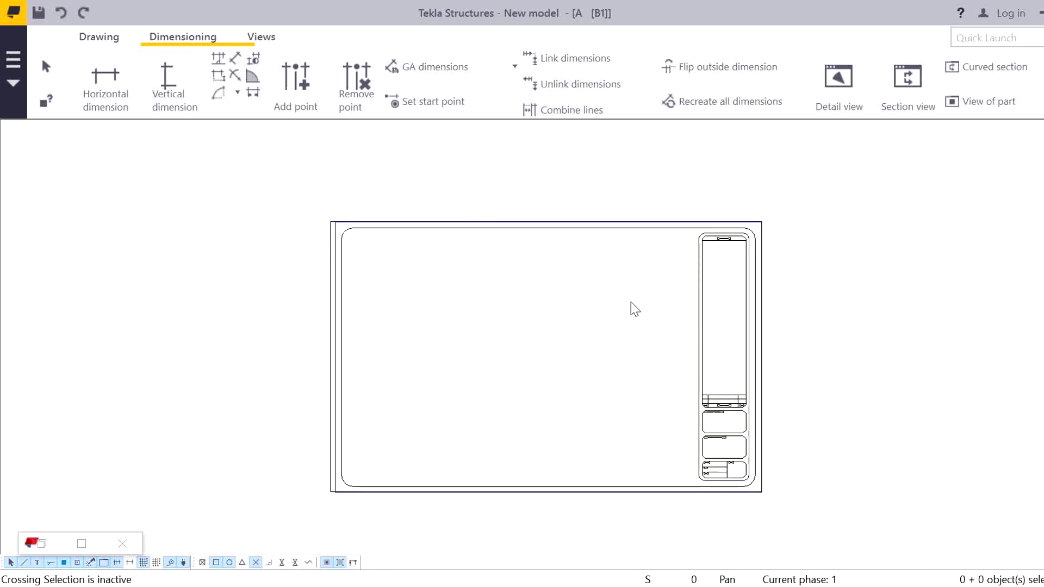